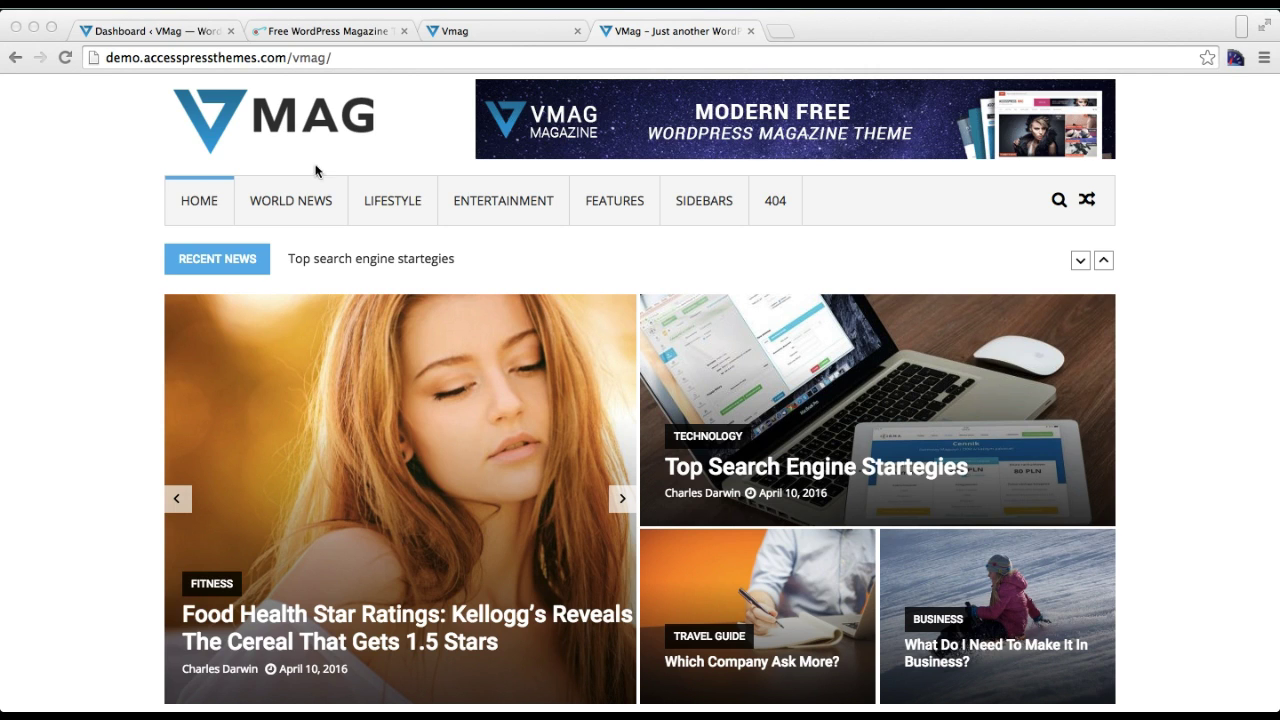
Step: Look over the VMag demo homepage, from the featured slider down to the Business World and sidebar sections
{"action": "scroll", "coordinate": [585, 378], "scroll_direction": "down", "scroll_amount": 3}
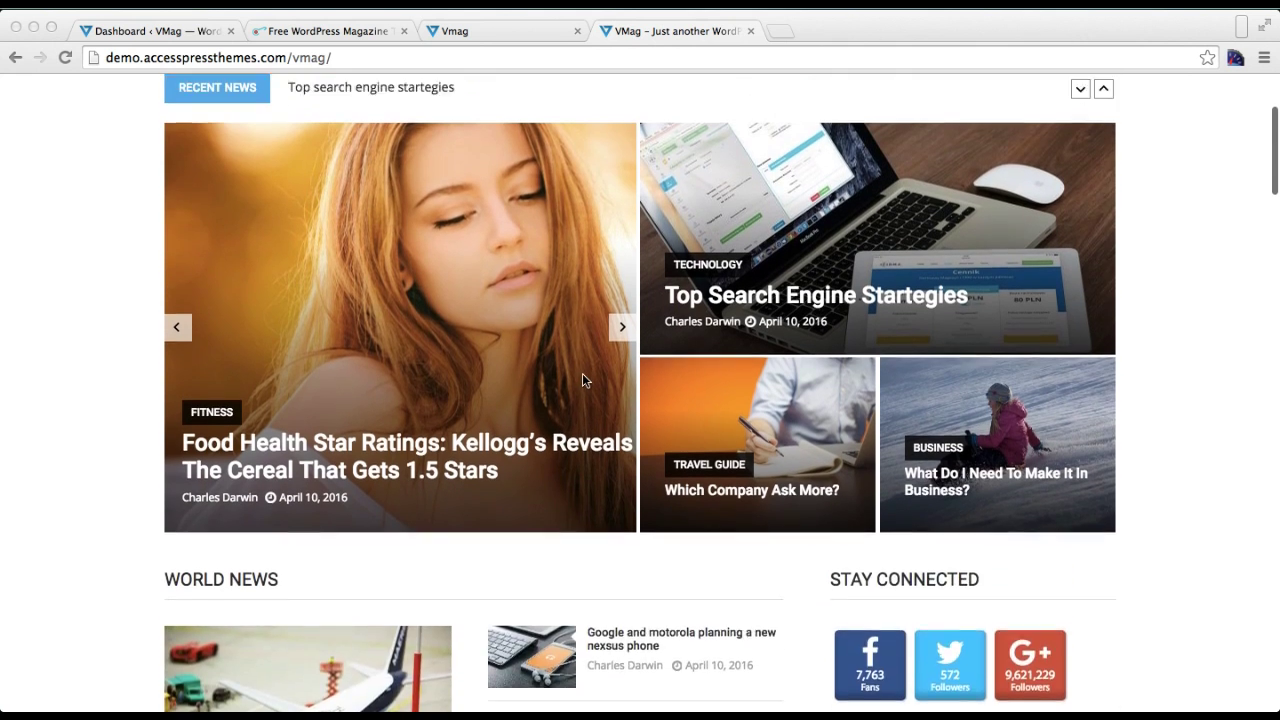
{"action": "scroll", "coordinate": [584, 378], "scroll_direction": "up", "scroll_amount": 1}
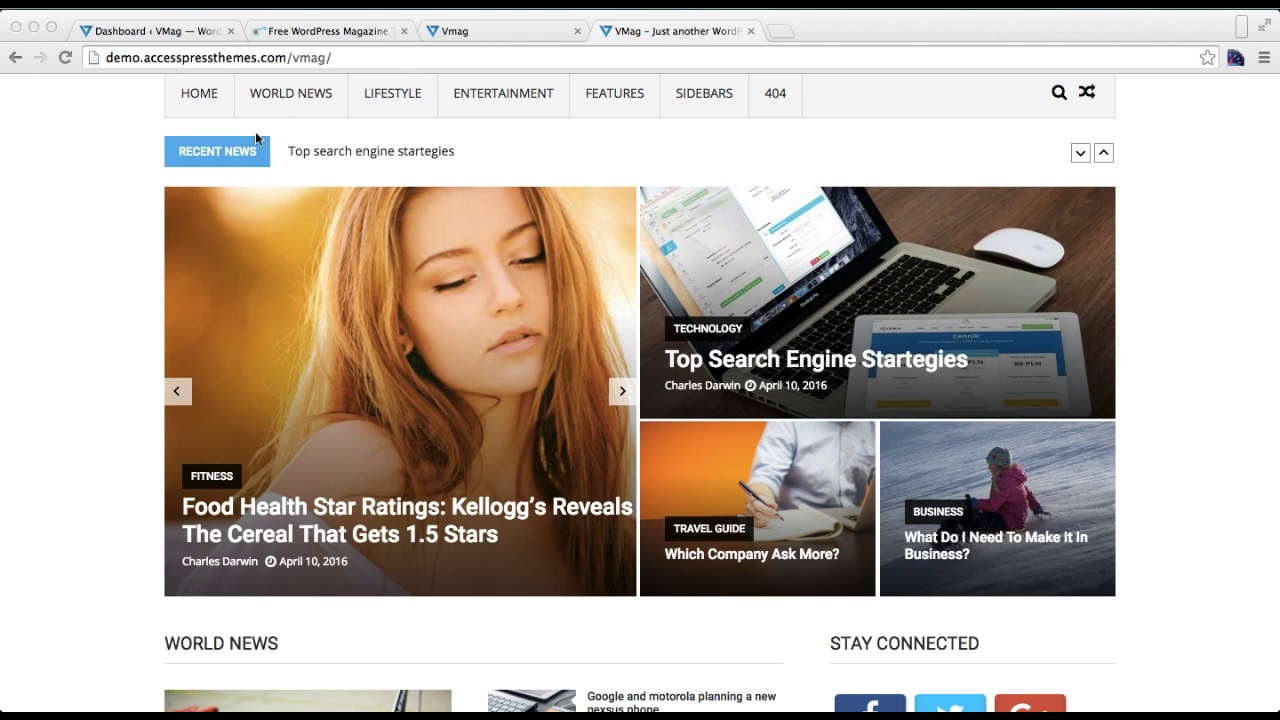
{"action": "left_click", "coordinate": [166, 35]}
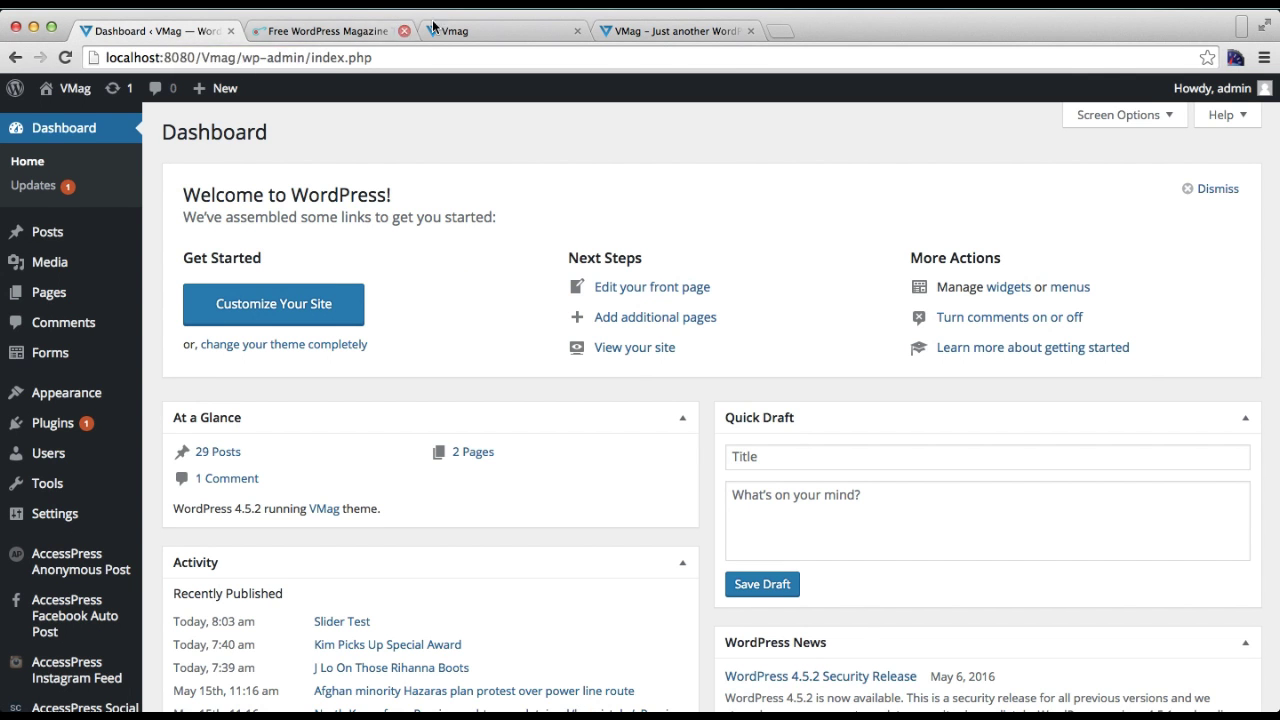
{"action": "left_click", "coordinate": [622, 37]}
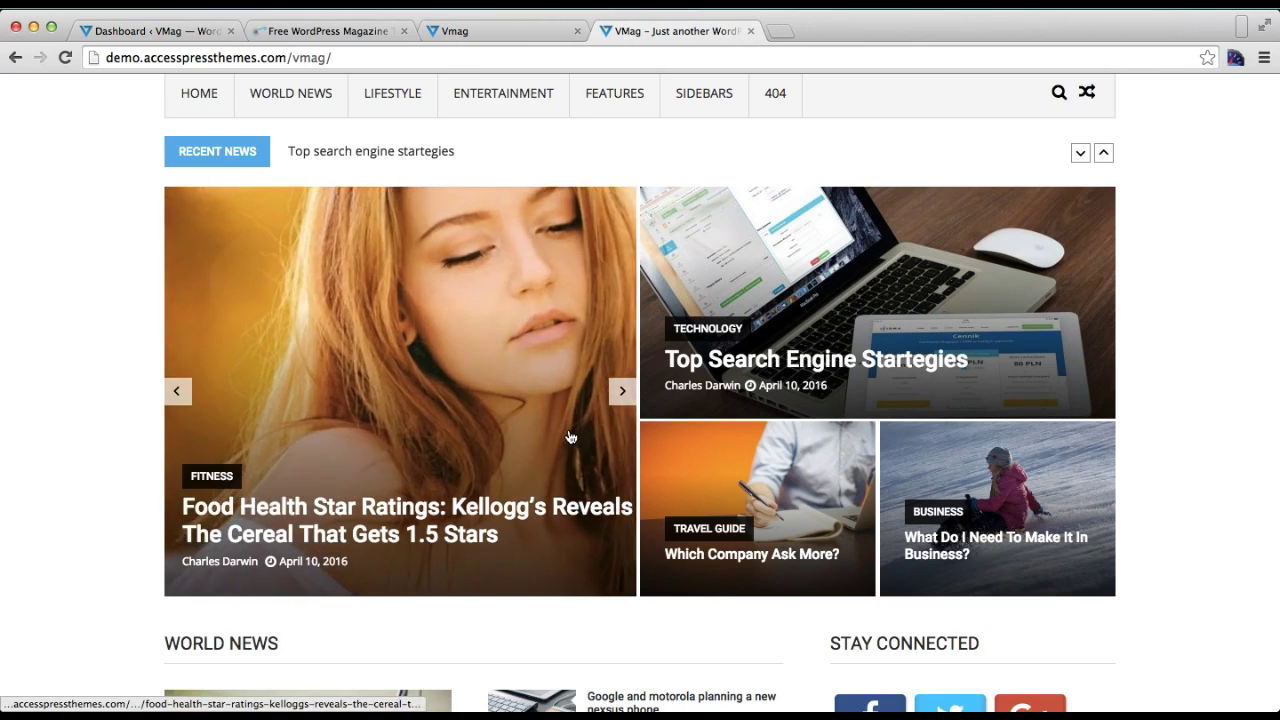
{"action": "scroll", "coordinate": [568, 436], "scroll_direction": "down", "scroll_amount": 9}
{"action": "scroll", "coordinate": [568, 436], "scroll_direction": "down", "scroll_amount": 7}
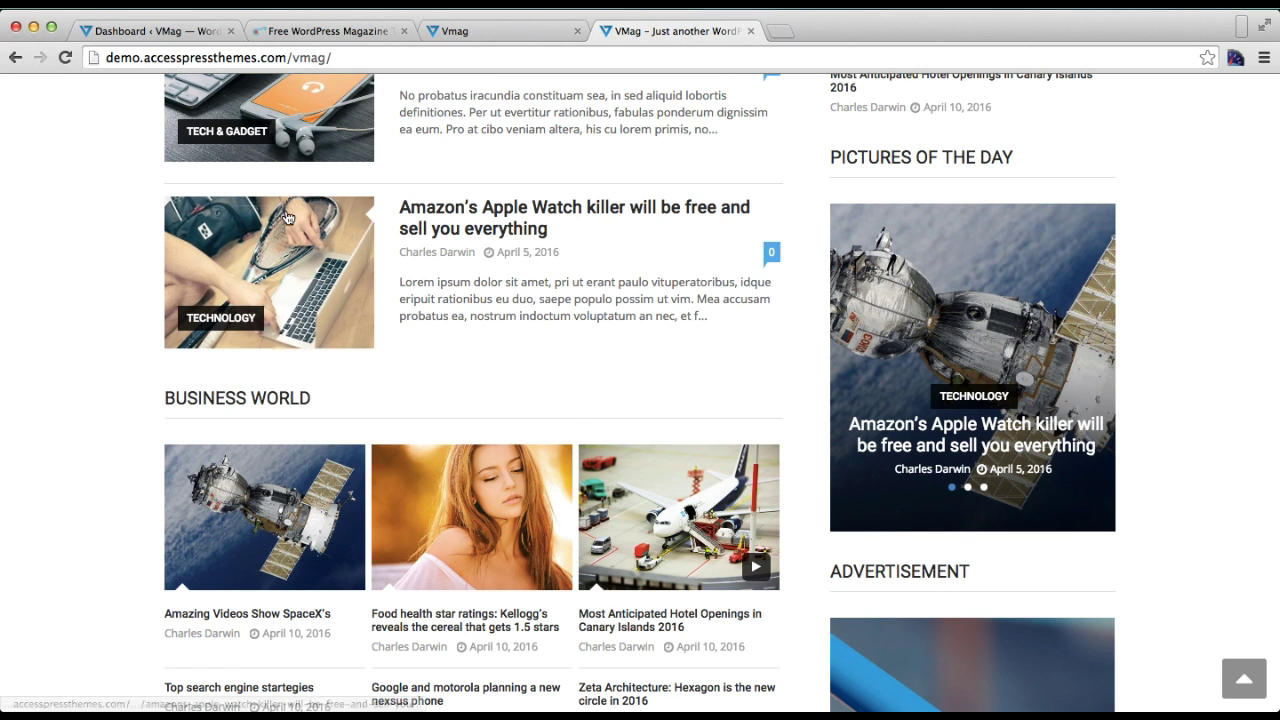
Step: Open the local VMag site's Widgets page in a new browser tab and switch to it
{"action": "left_click", "coordinate": [160, 31]}
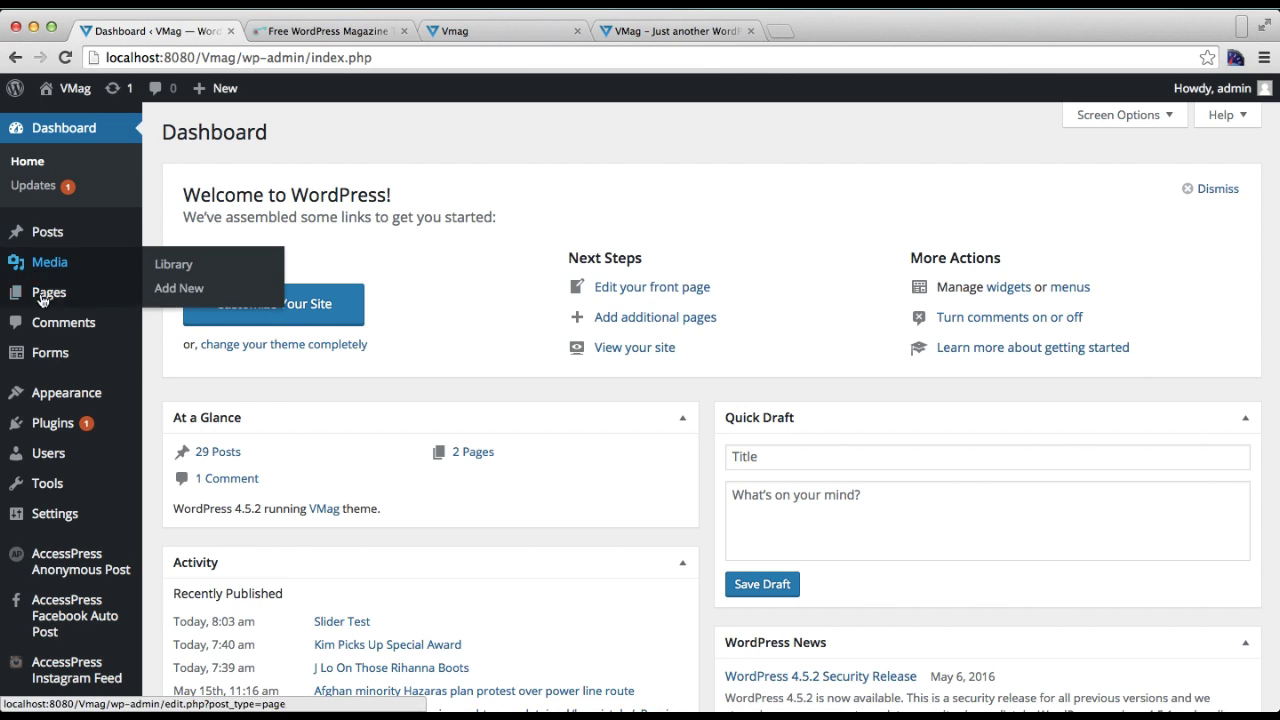
{"action": "mouse_move", "coordinate": [83, 400]}
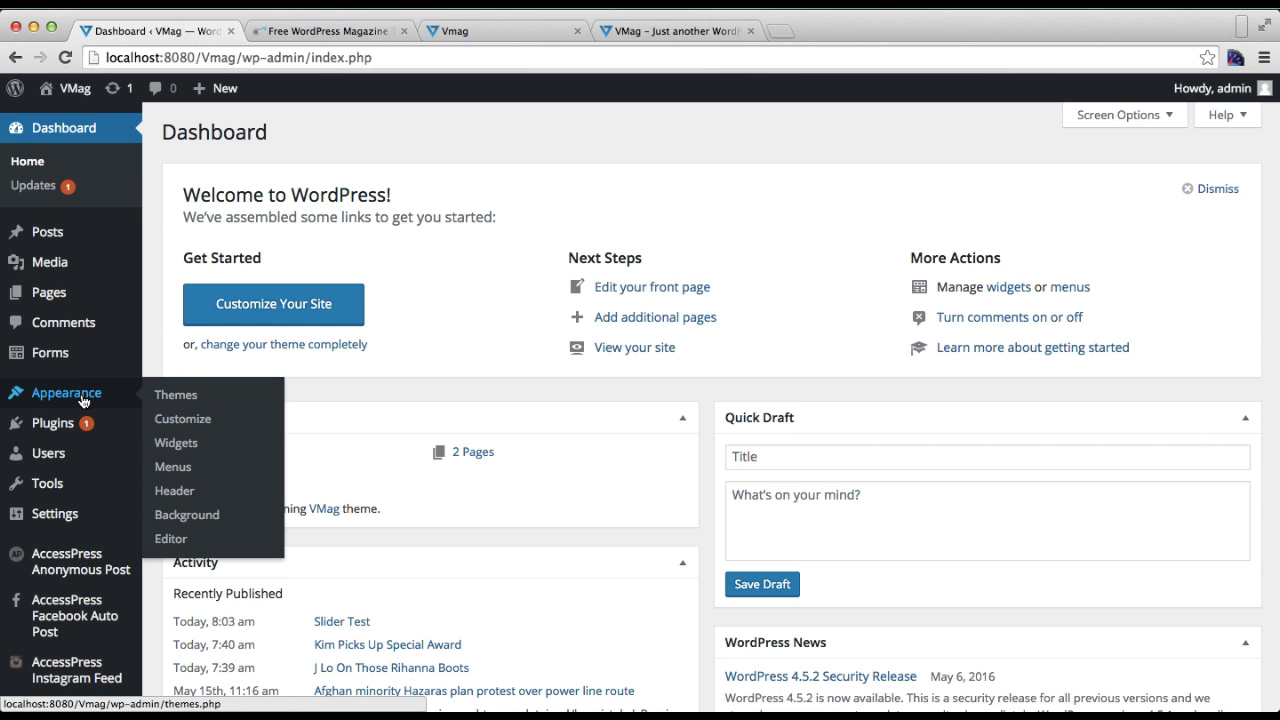
{"action": "right_click", "coordinate": [178, 449]}
{"action": "left_click", "coordinate": [225, 451]}
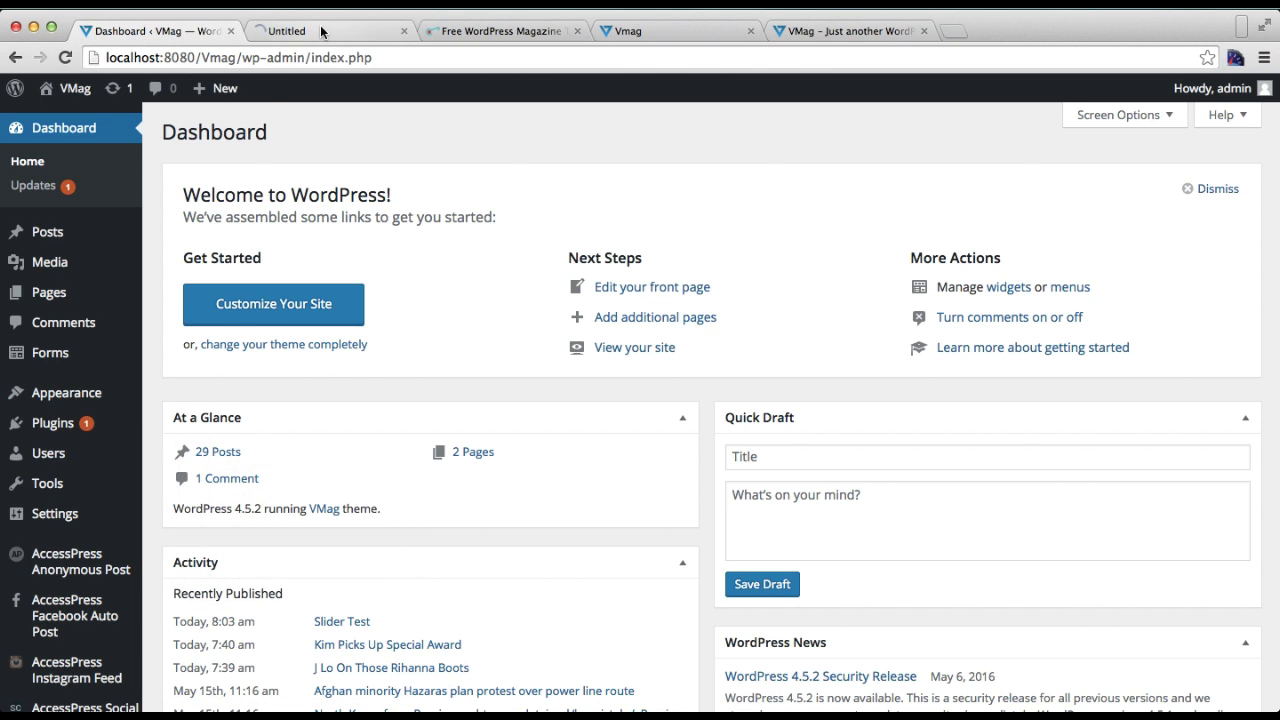
{"action": "left_click", "coordinate": [333, 31]}
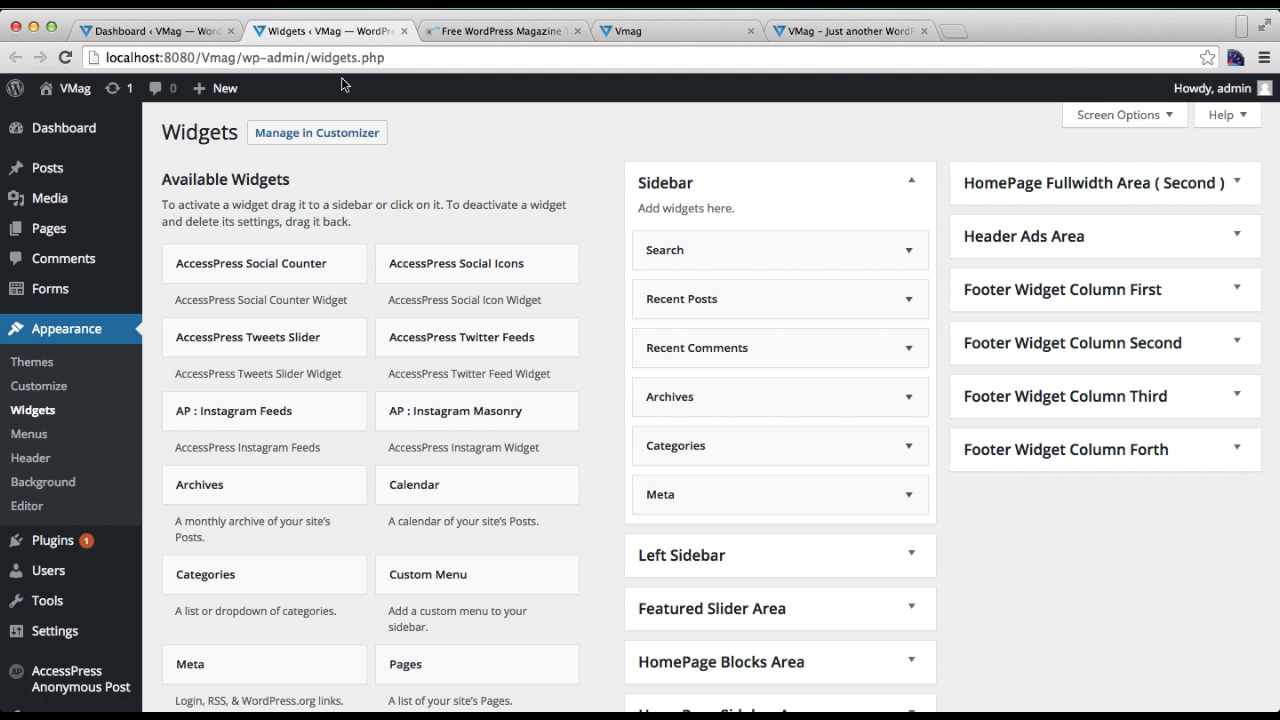
Step: Add the VMag: Featured Slider widget to the Featured Slider Area
{"action": "scroll", "coordinate": [843, 604], "scroll_direction": "down", "scroll_amount": 3}
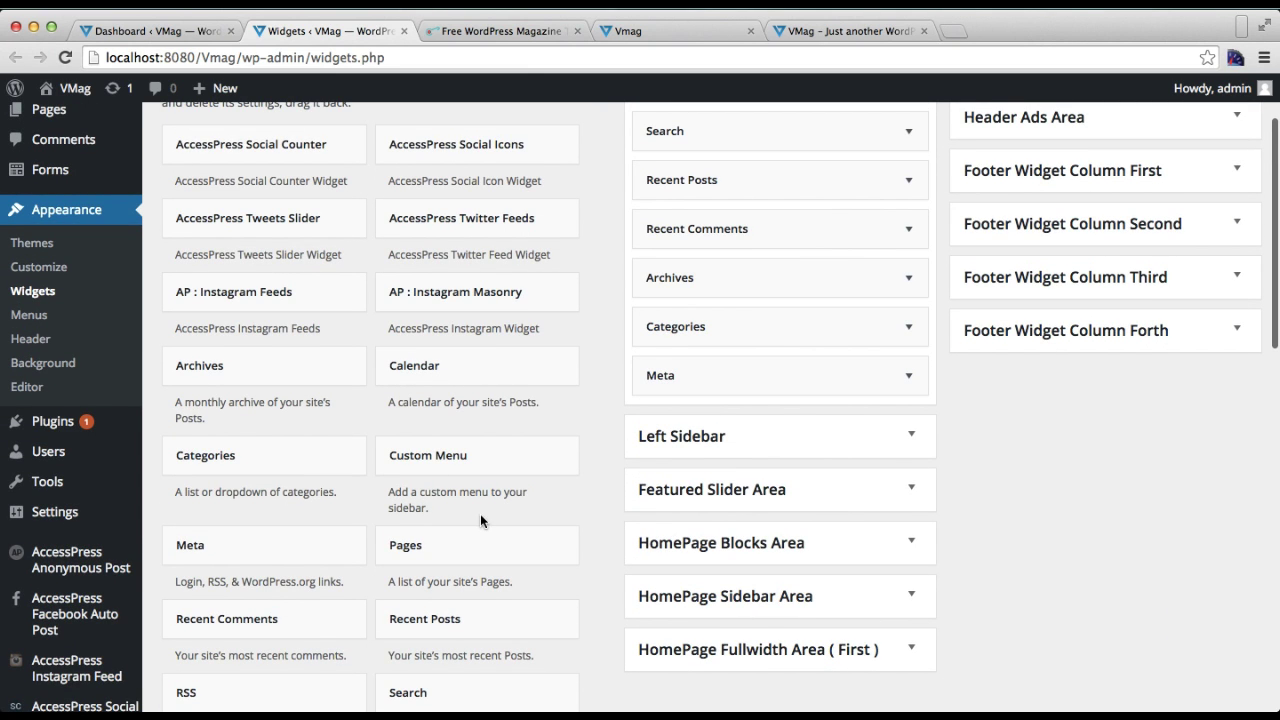
{"action": "scroll", "coordinate": [480, 513], "scroll_direction": "down", "scroll_amount": 20}
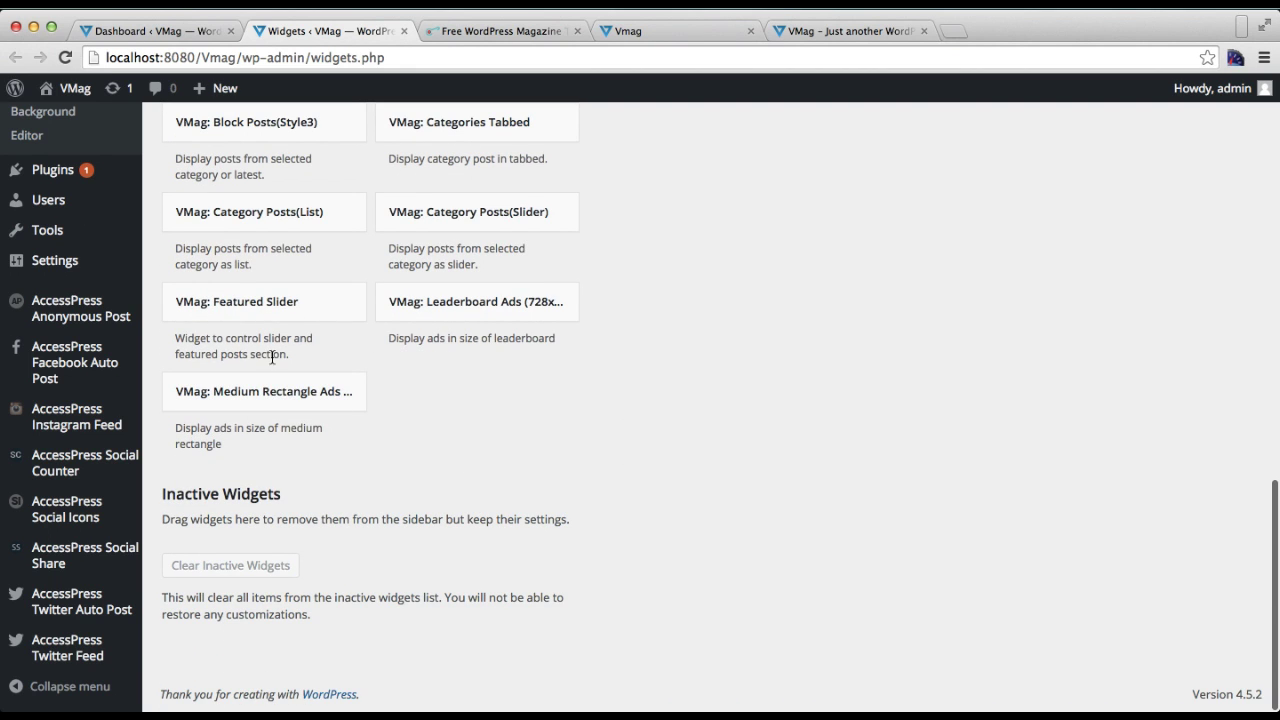
{"action": "left_click", "coordinate": [287, 314]}
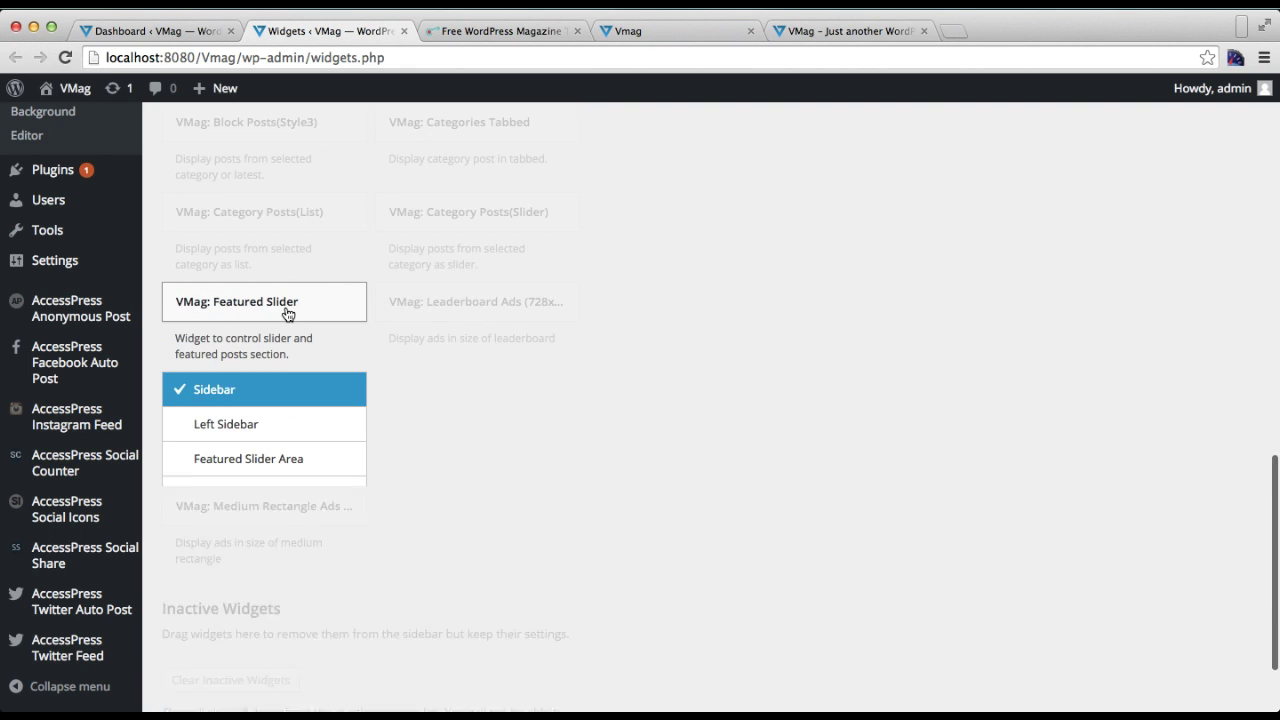
{"action": "left_click", "coordinate": [306, 468]}
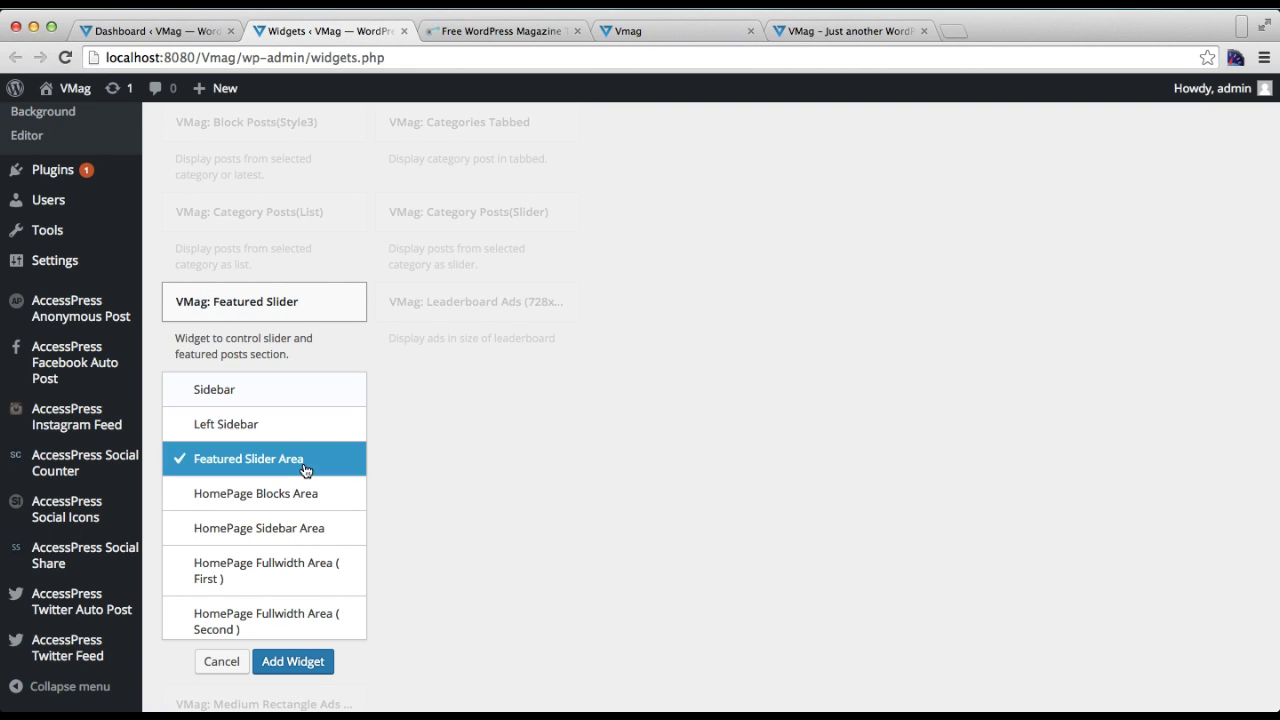
{"action": "left_click", "coordinate": [293, 661]}
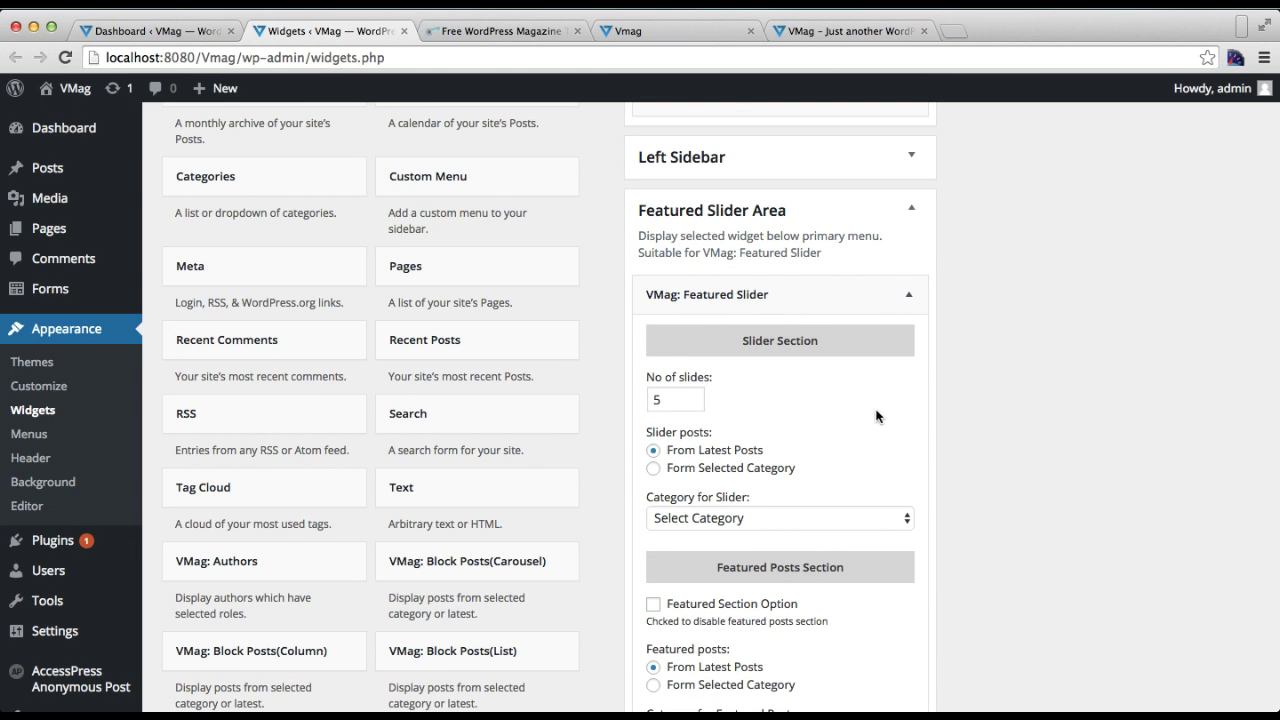
Step: Review the Featured Slider widget's slider and featured posts options and compare them with the demo homepage's slider area
{"action": "scroll", "coordinate": [876, 416], "scroll_direction": "down", "scroll_amount": 5}
{"action": "scroll", "coordinate": [876, 416], "scroll_direction": "up", "scroll_amount": 3}
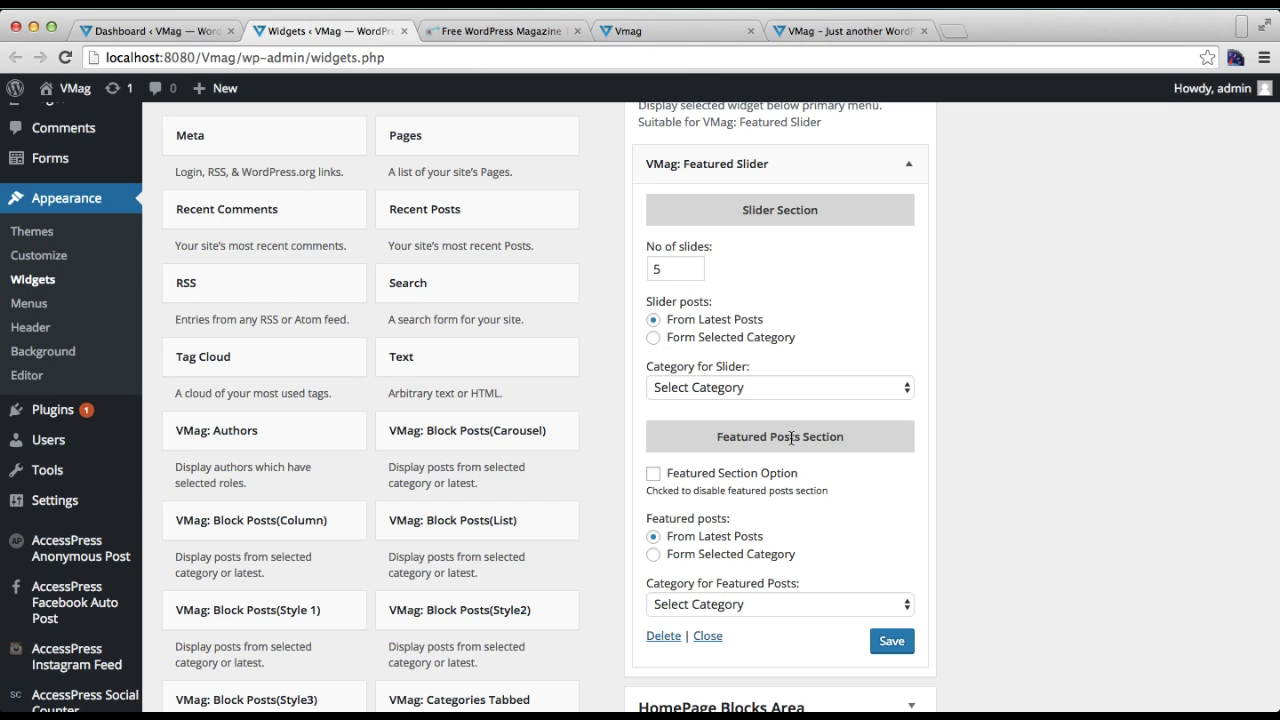
{"action": "left_click", "coordinate": [810, 34]}
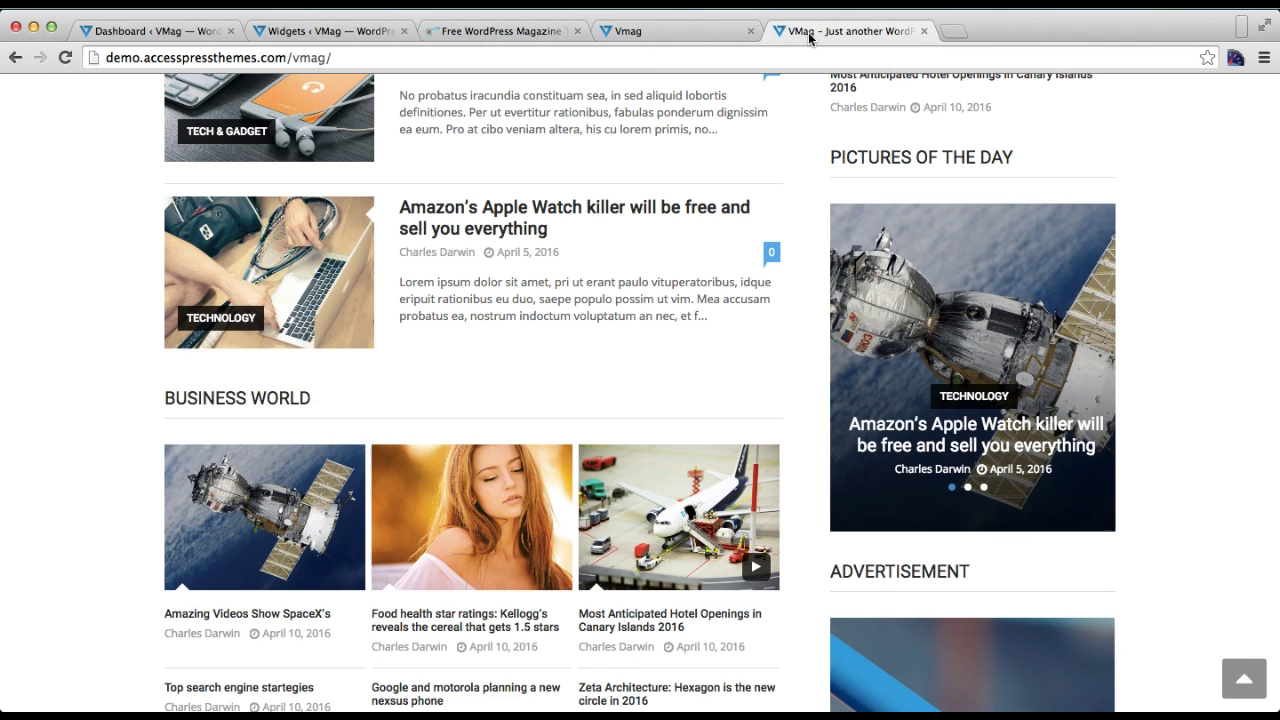
{"action": "scroll", "coordinate": [680, 229], "scroll_direction": "up", "scroll_amount": 15}
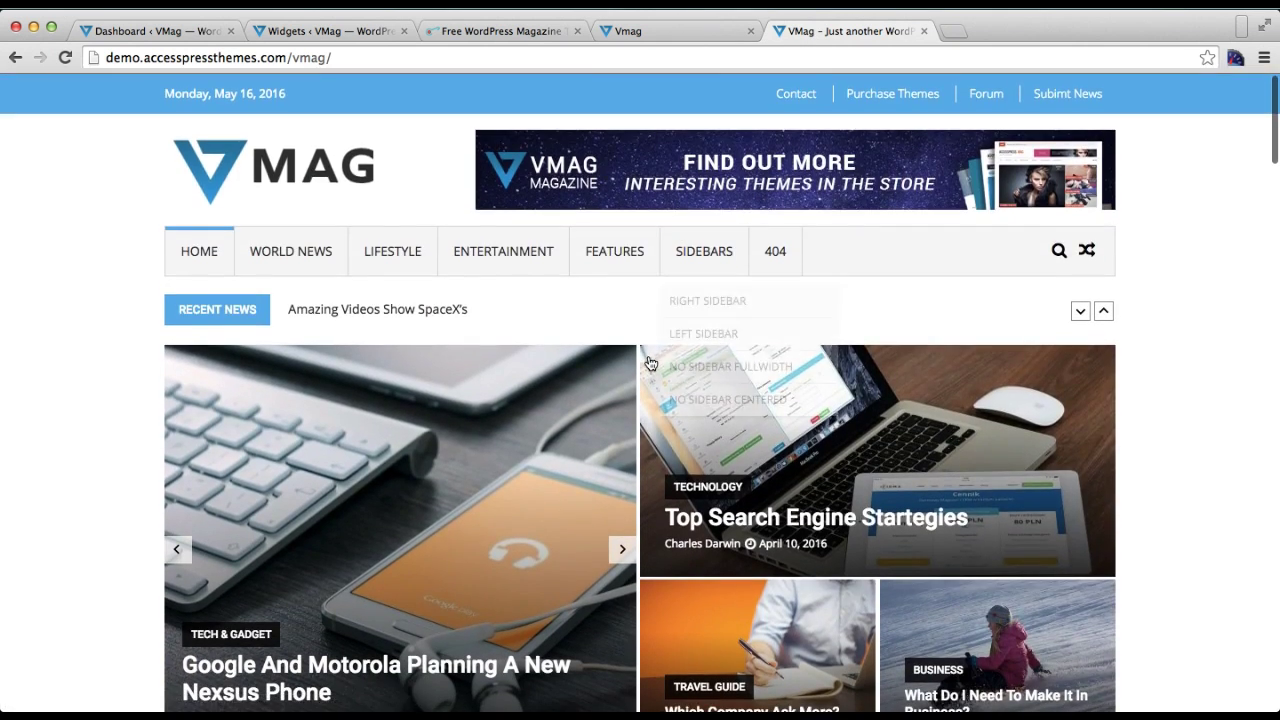
{"action": "scroll", "coordinate": [650, 363], "scroll_direction": "down", "scroll_amount": 5}
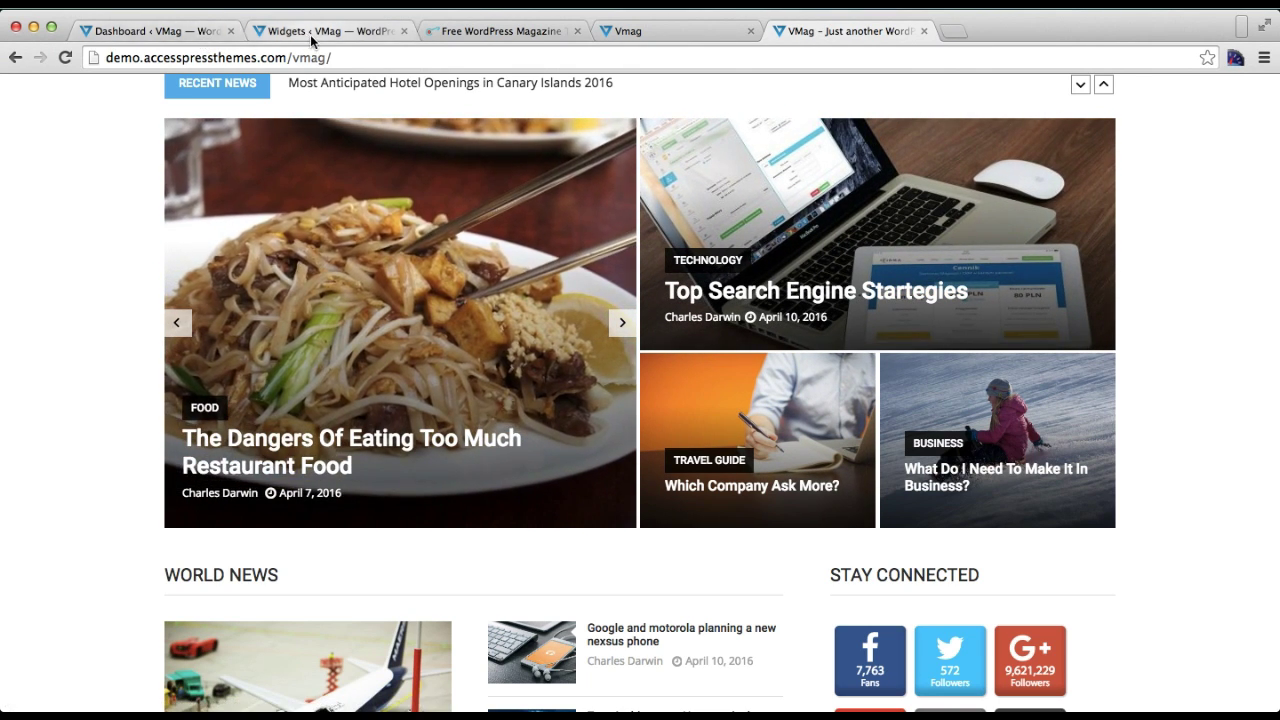
Step: Return to the Widgets page and set the Featured Slider widget's number of slides to 3
{"action": "left_click", "coordinate": [310, 34]}
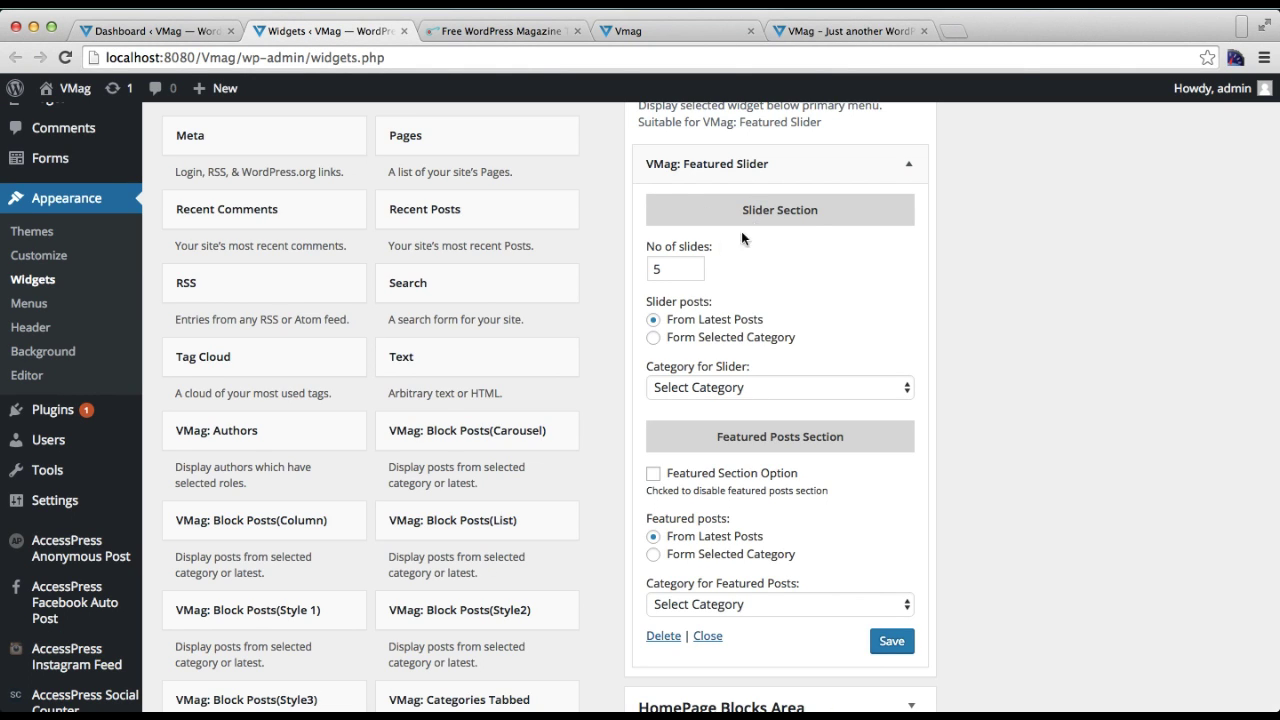
{"action": "left_click", "coordinate": [692, 266]}
{"action": "scroll", "coordinate": [692, 290], "scroll_direction": "down", "scroll_amount": 2}
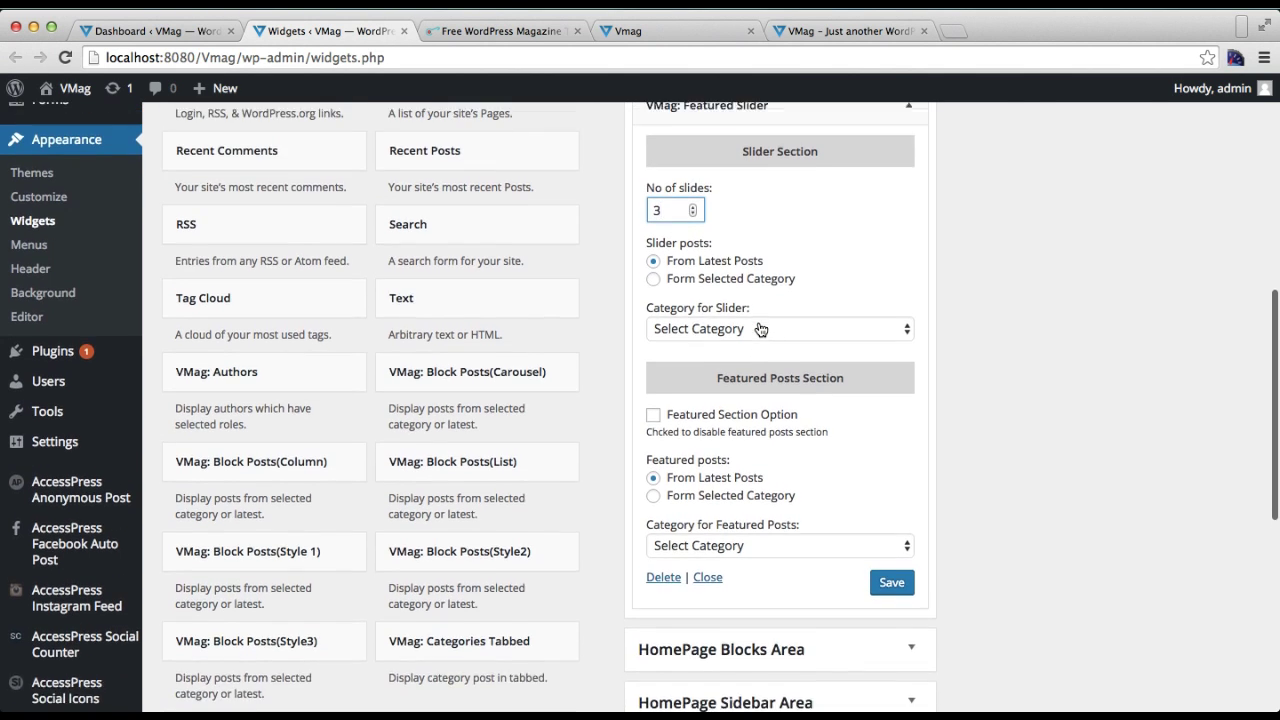
{"action": "scroll", "coordinate": [694, 305], "scroll_direction": "up", "scroll_amount": 1}
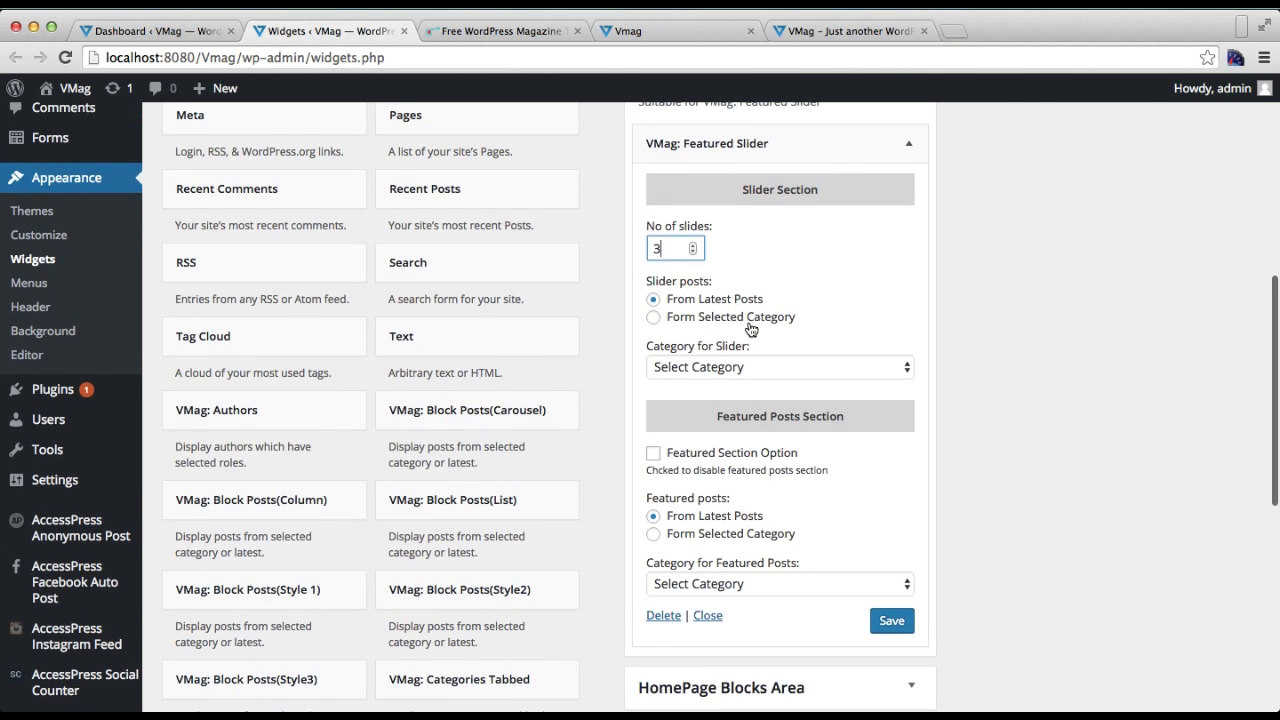
Step: Set the widget's slider posts to Form Selected Category, check the available slider categories, and save the widget
{"action": "left_click", "coordinate": [654, 318]}
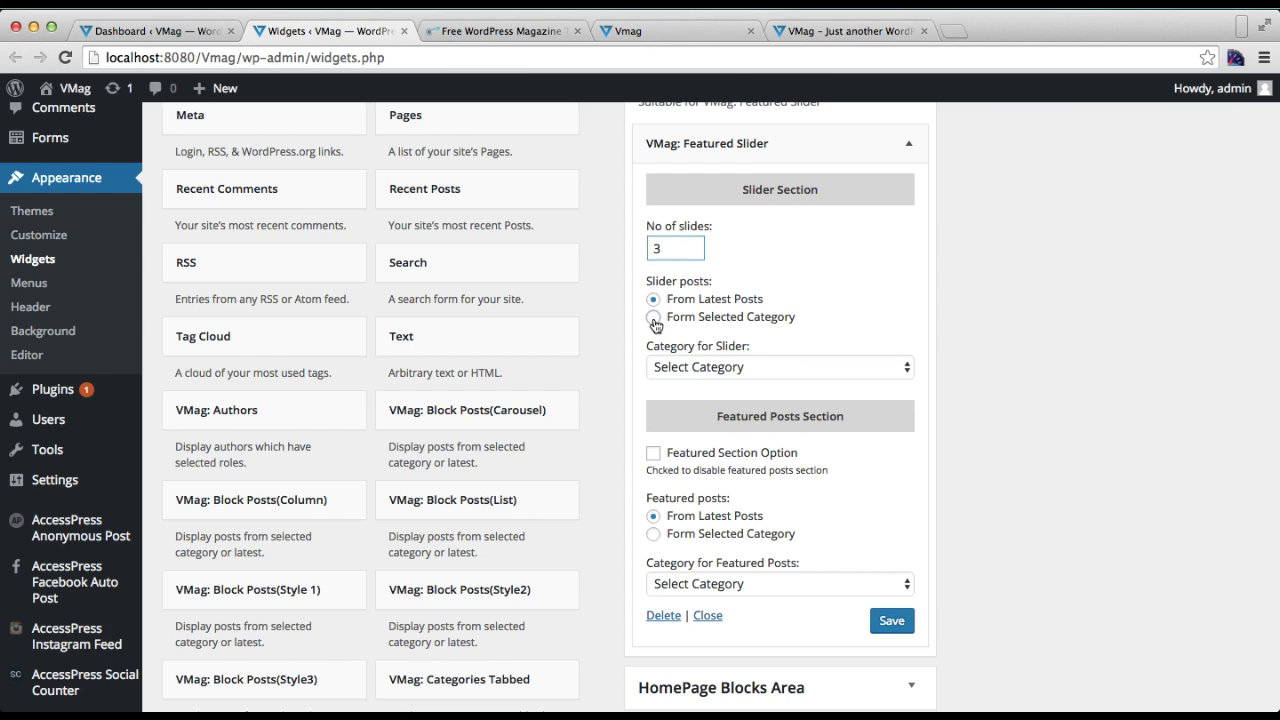
{"action": "left_click", "coordinate": [815, 368]}
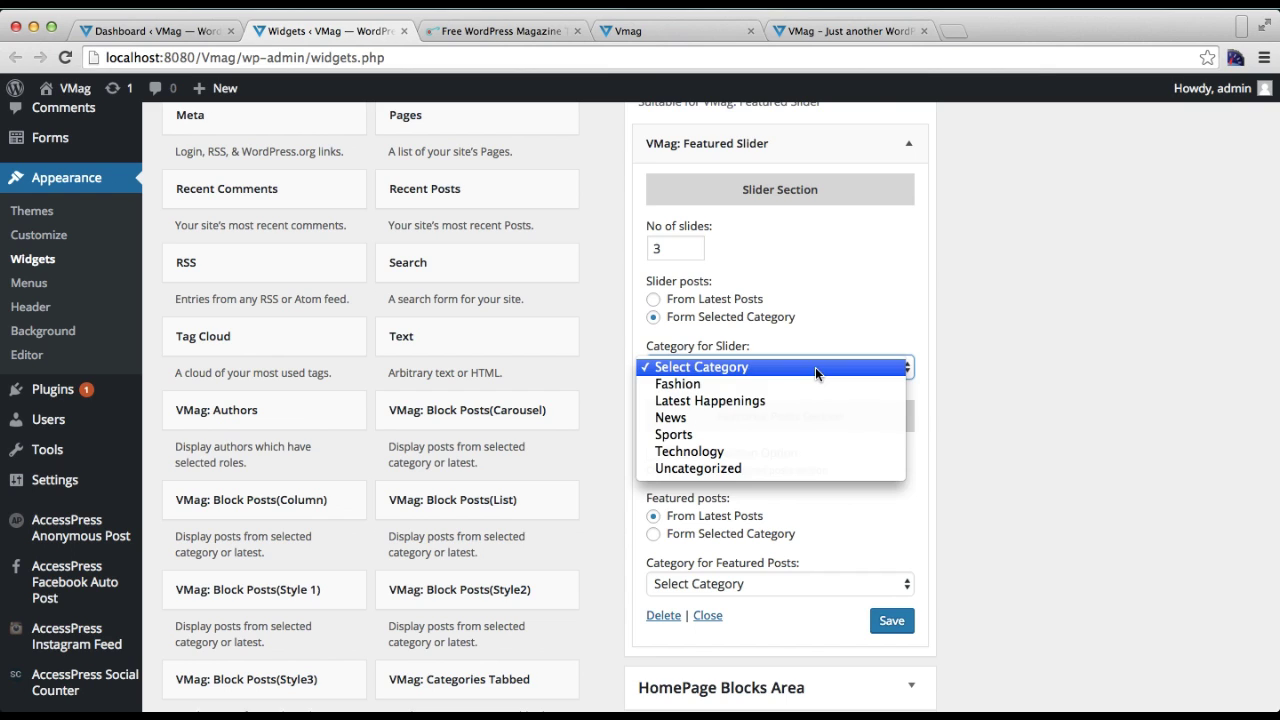
{"action": "left_click", "coordinate": [815, 367]}
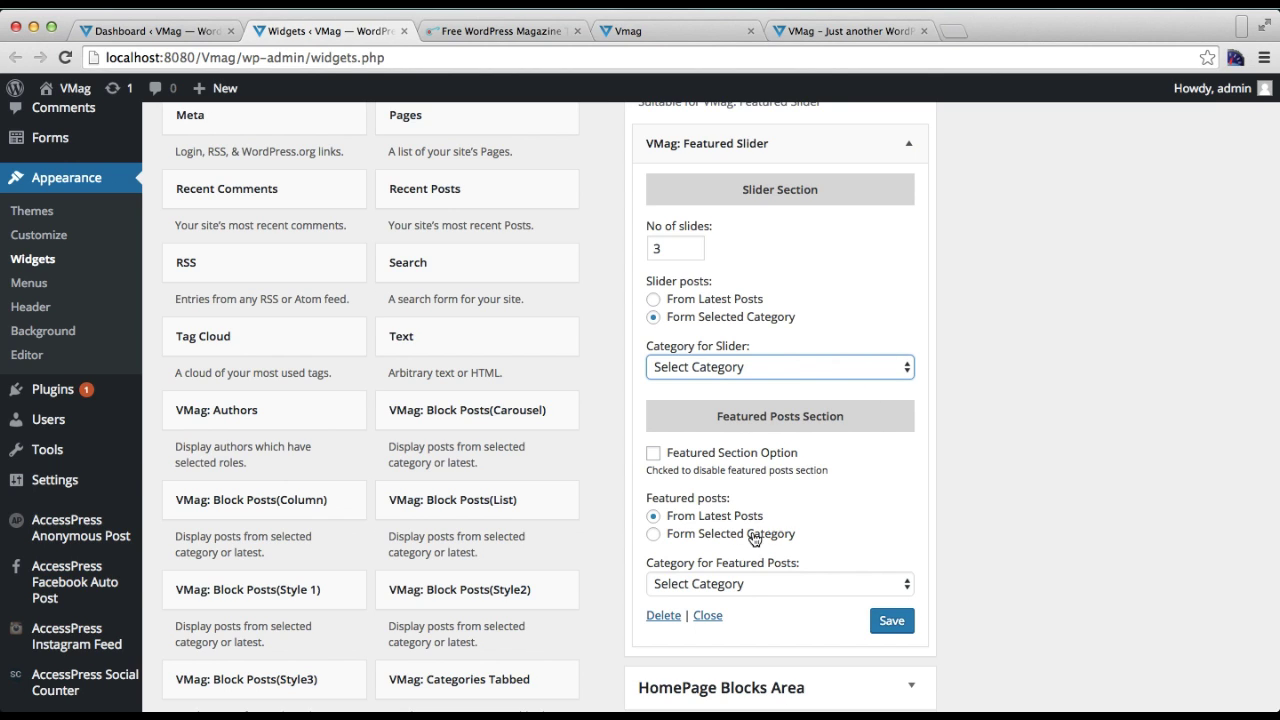
{"action": "left_click", "coordinate": [891, 620]}
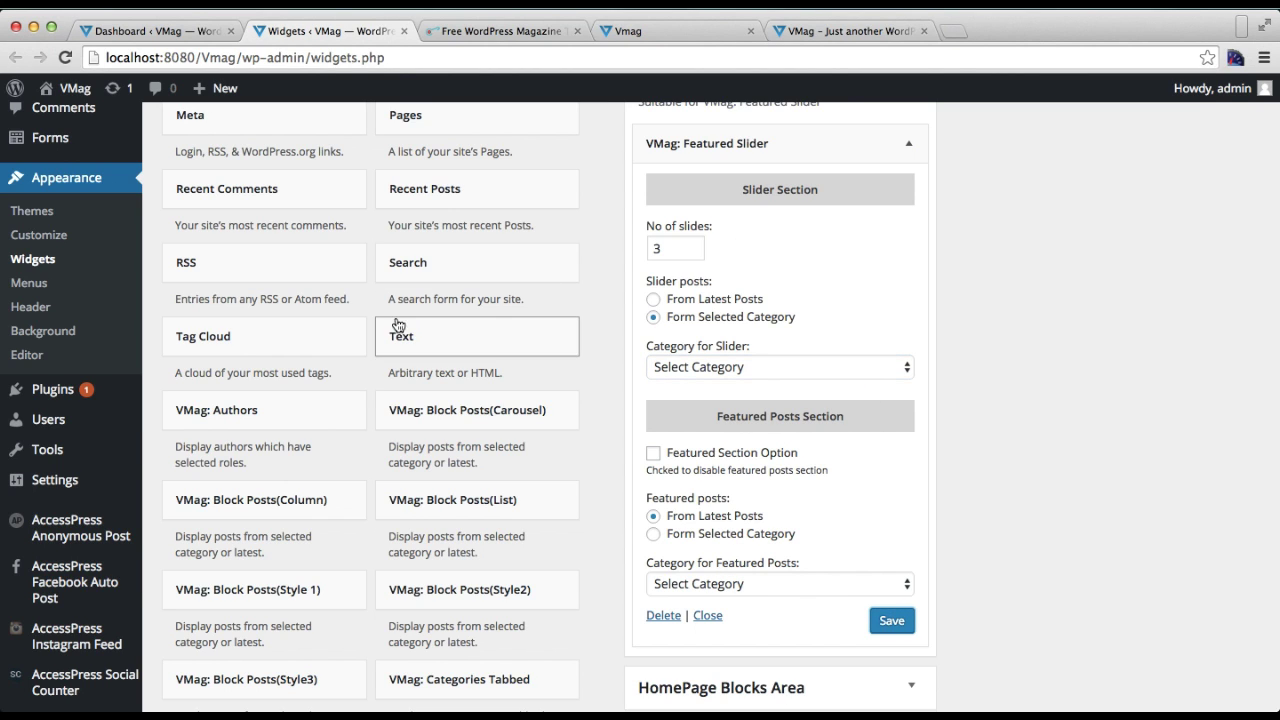
Step: Add a new post category named "Slider" with no parent
{"action": "scroll", "coordinate": [396, 318], "scroll_direction": "up", "scroll_amount": 5}
{"action": "scroll", "coordinate": [396, 318], "scroll_direction": "up", "scroll_amount": 1}
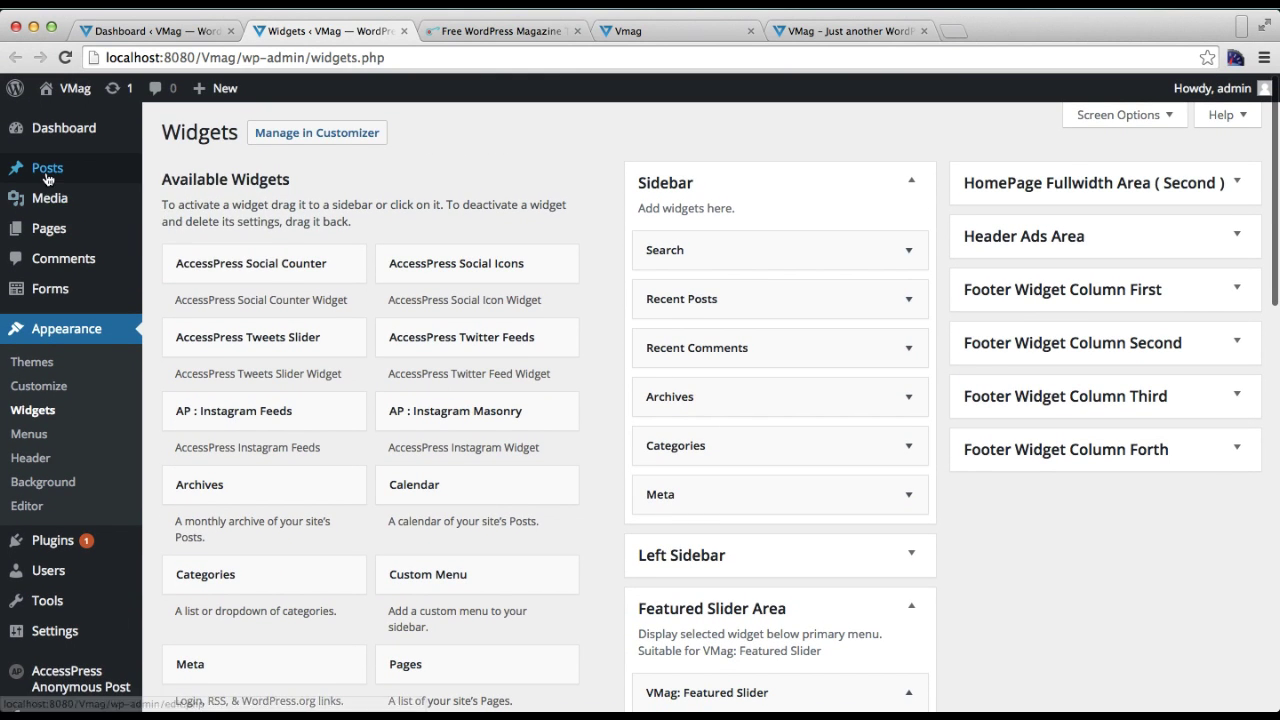
{"action": "mouse_move", "coordinate": [41, 175]}
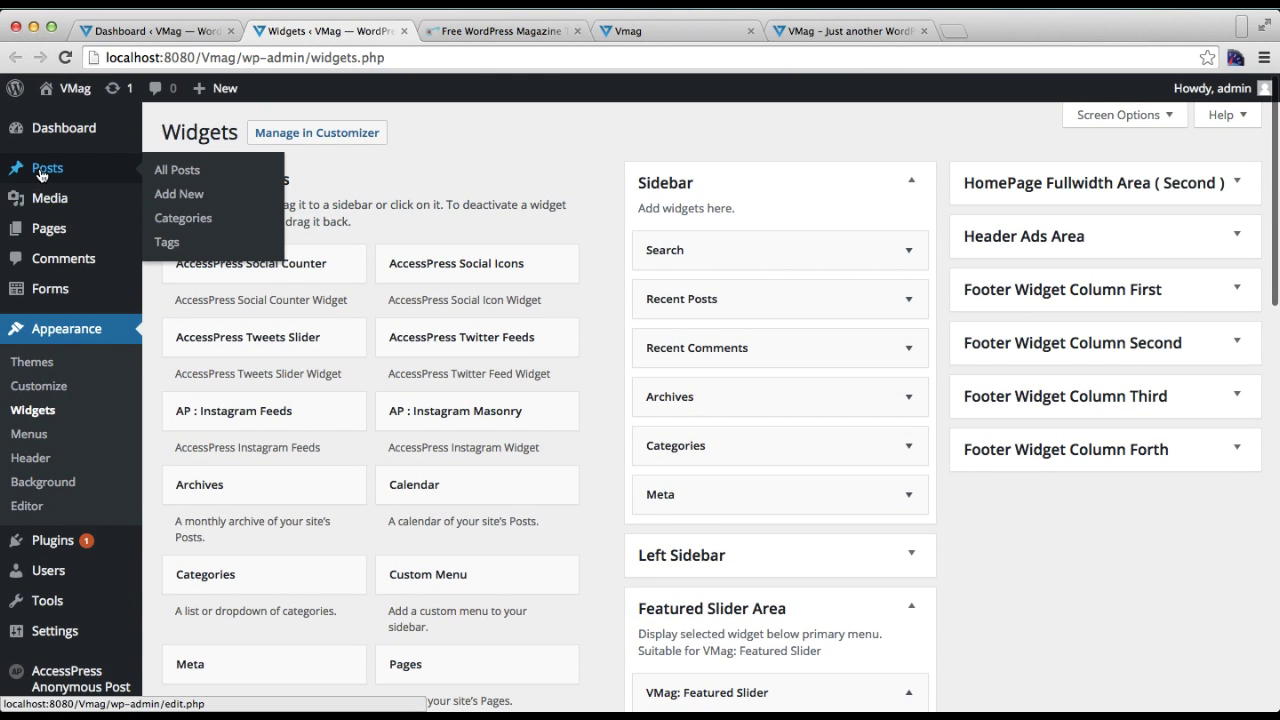
{"action": "left_click", "coordinate": [180, 218]}
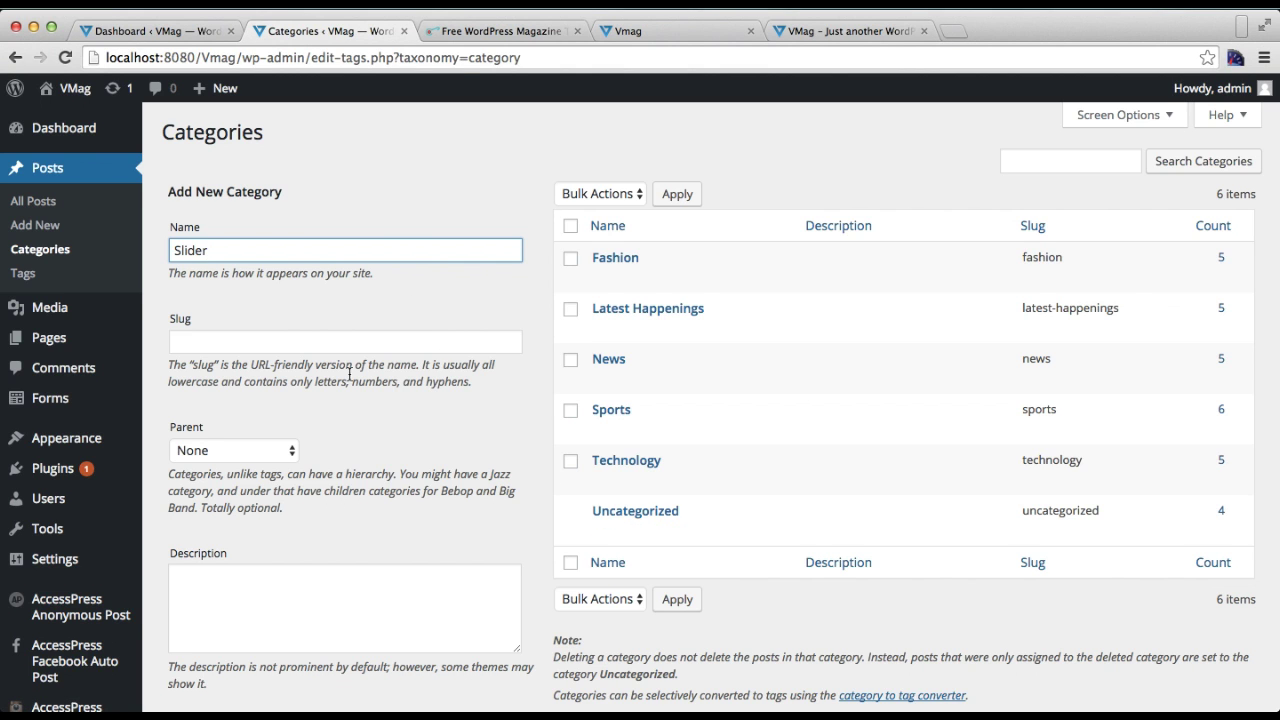
{"action": "scroll", "coordinate": [349, 400], "scroll_direction": "down", "scroll_amount": 5}
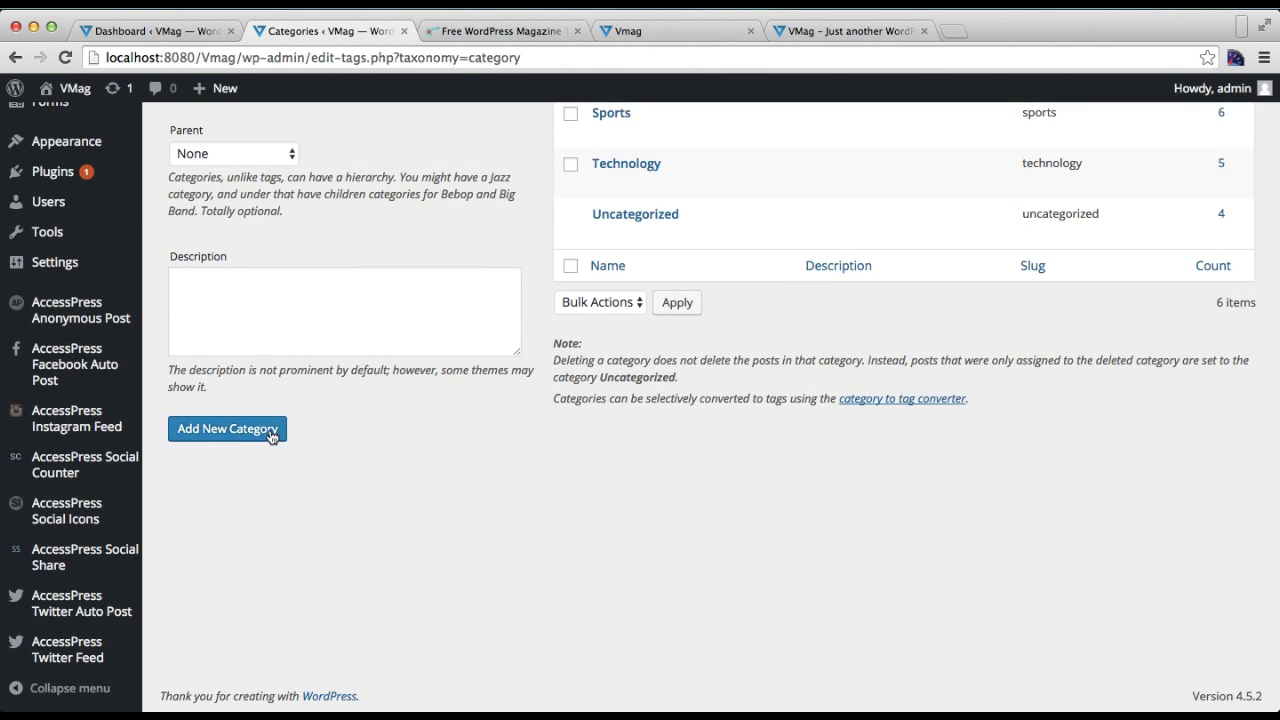
{"action": "left_click", "coordinate": [257, 435]}
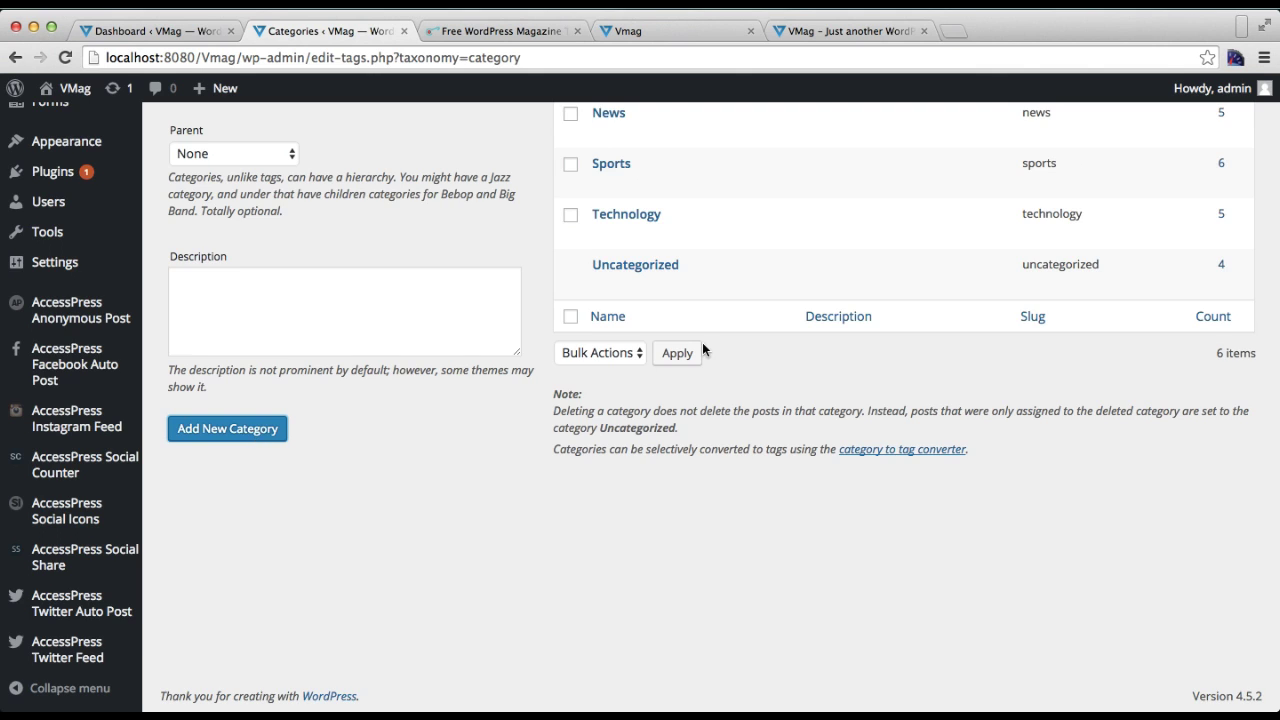
{"action": "scroll", "coordinate": [702, 342], "scroll_direction": "up", "scroll_amount": 5}
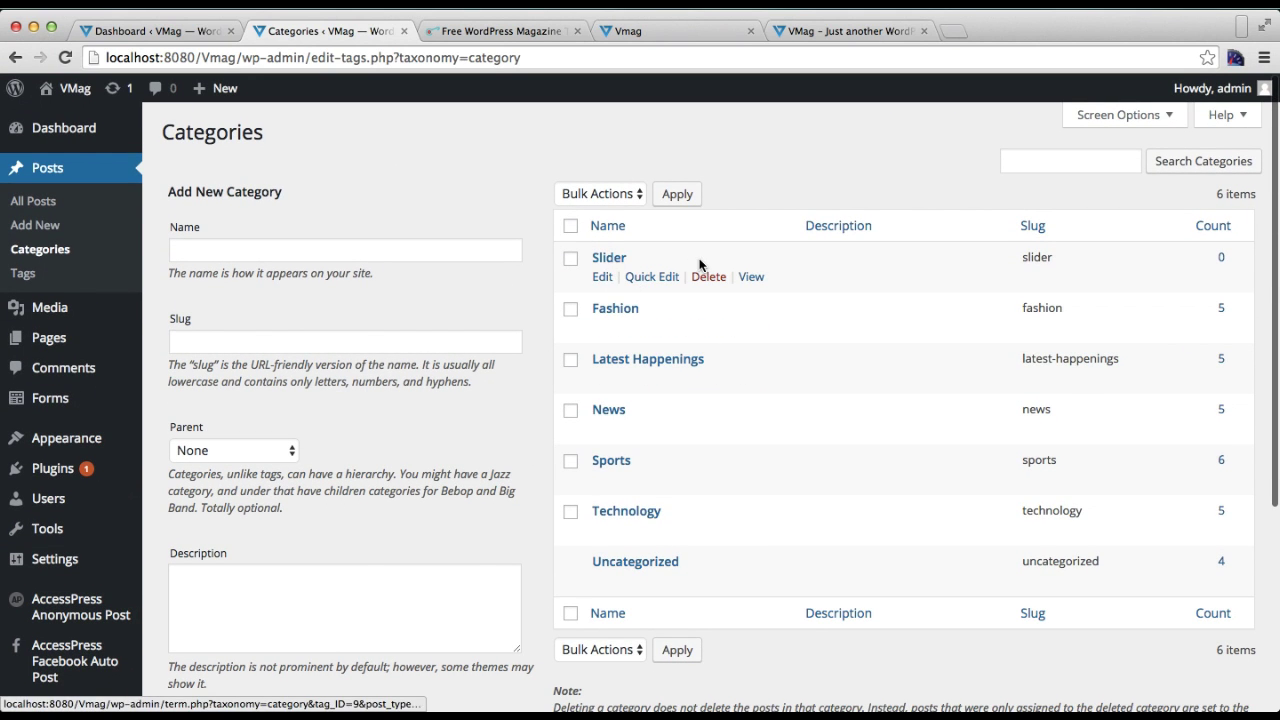
Step: Create a new post titled "Slider 1" with the body text "Description" and assign it to the Slider category
{"action": "left_click", "coordinate": [1222, 259]}
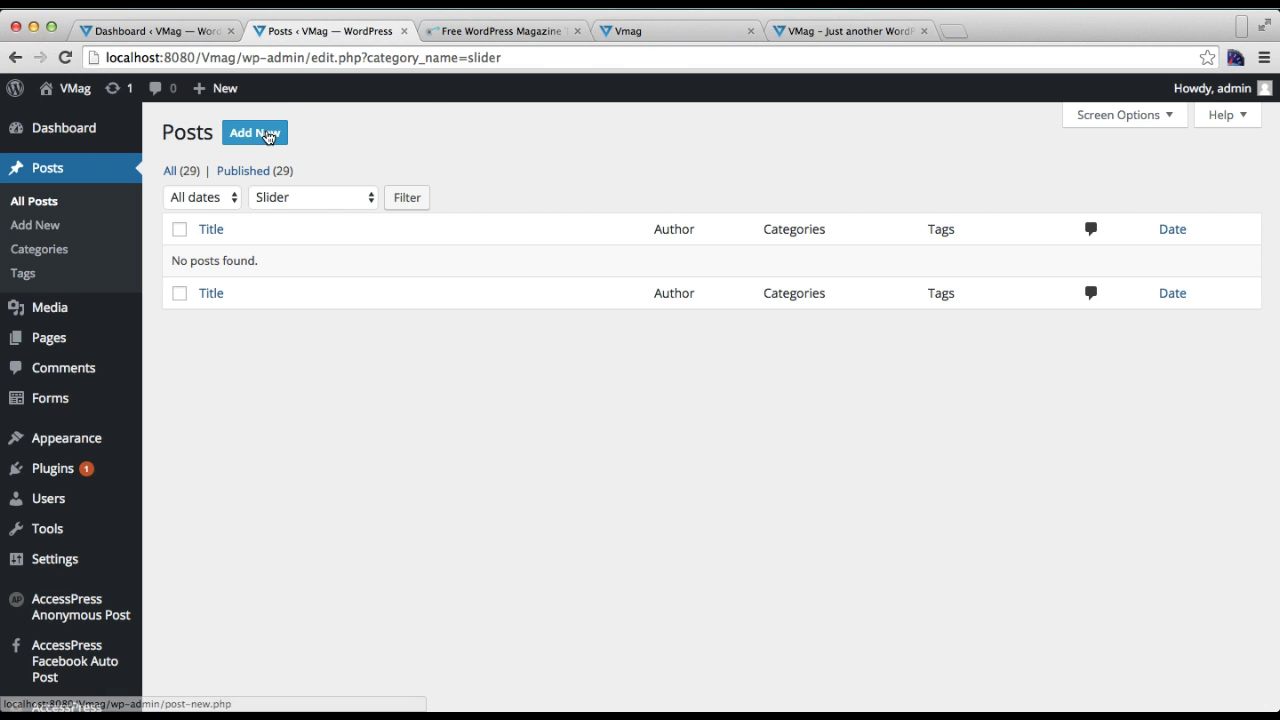
{"action": "left_click", "coordinate": [264, 133]}
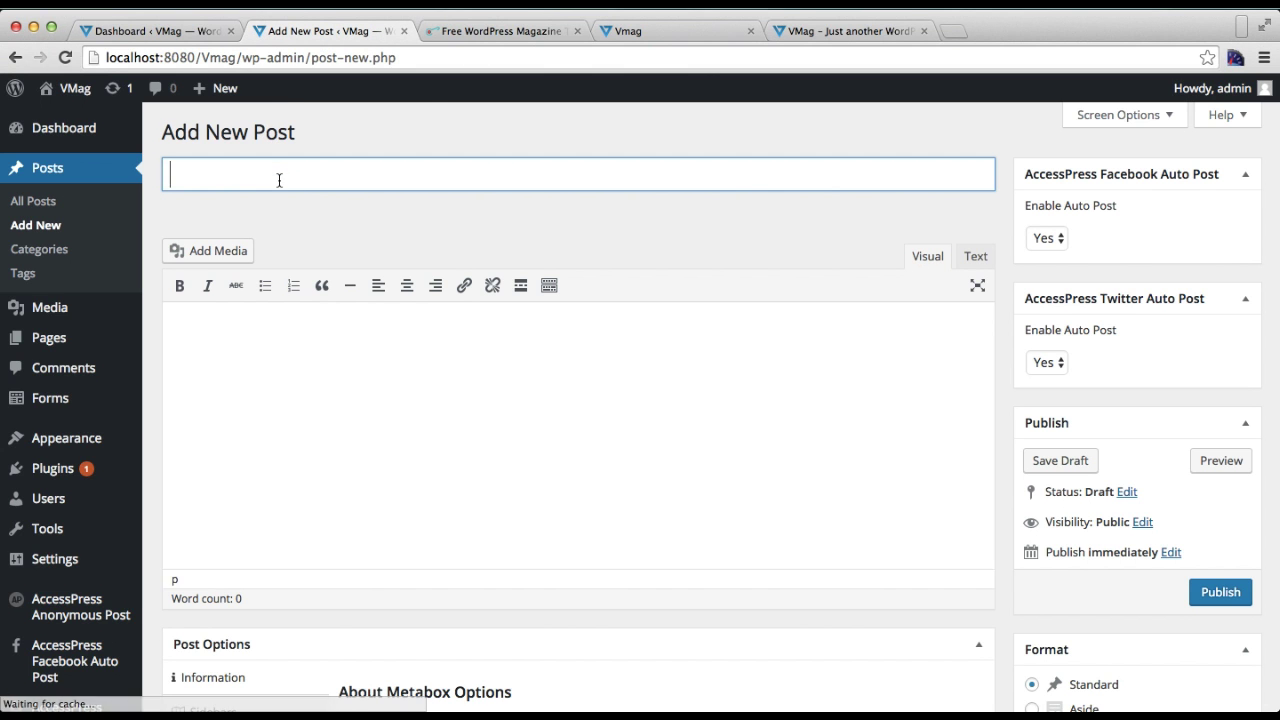
{"action": "type", "text": "Slider 1"}
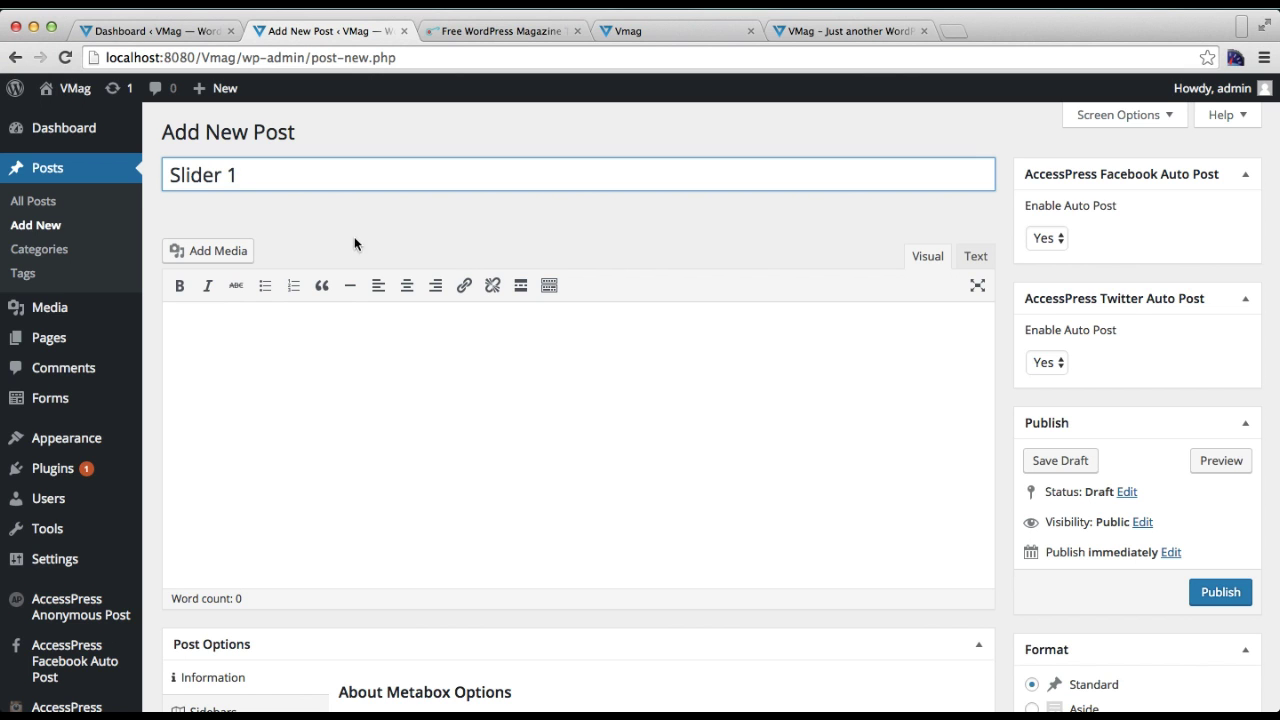
{"action": "left_click", "coordinate": [444, 377]}
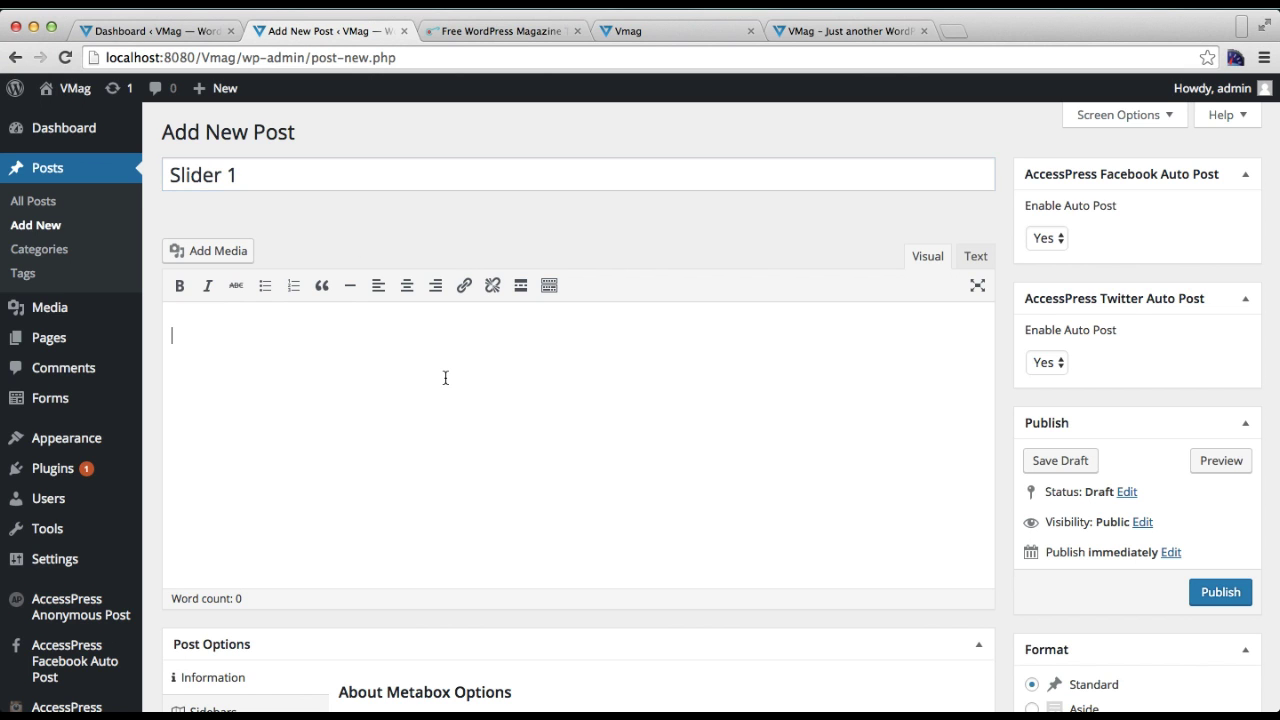
{"action": "type", "text": "Description"}
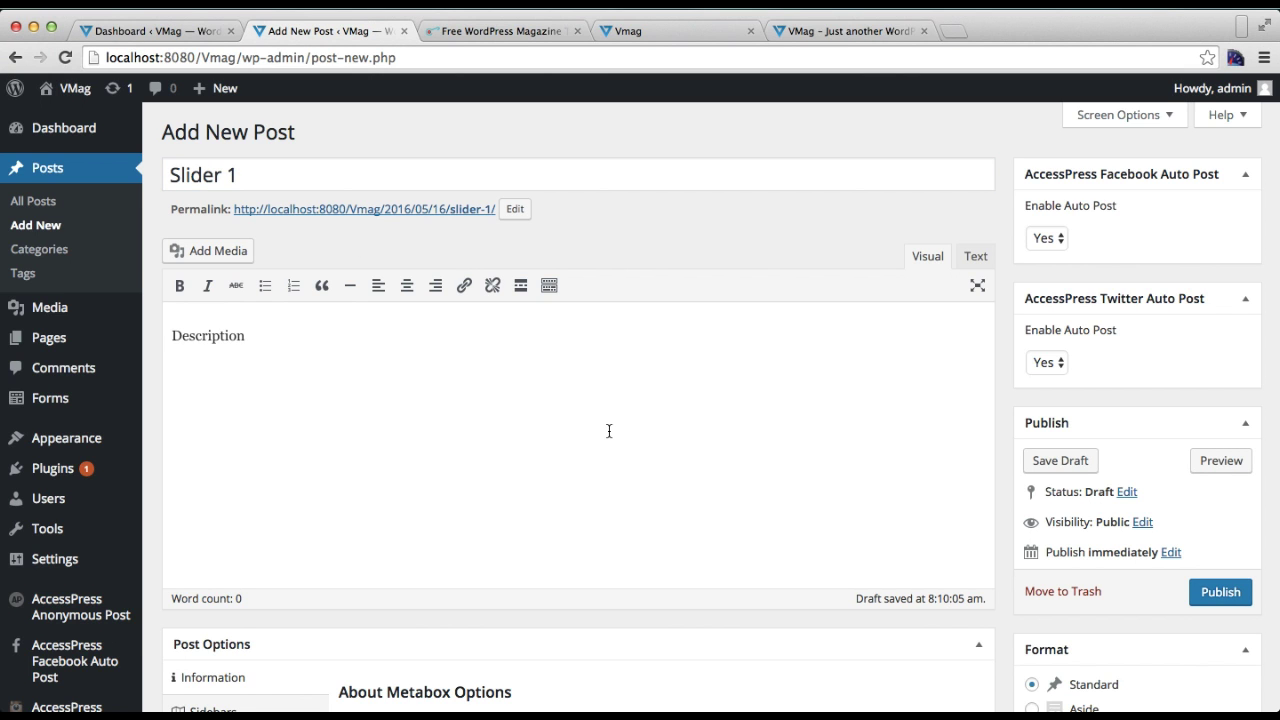
{"action": "scroll", "coordinate": [609, 431], "scroll_direction": "down", "scroll_amount": 5}
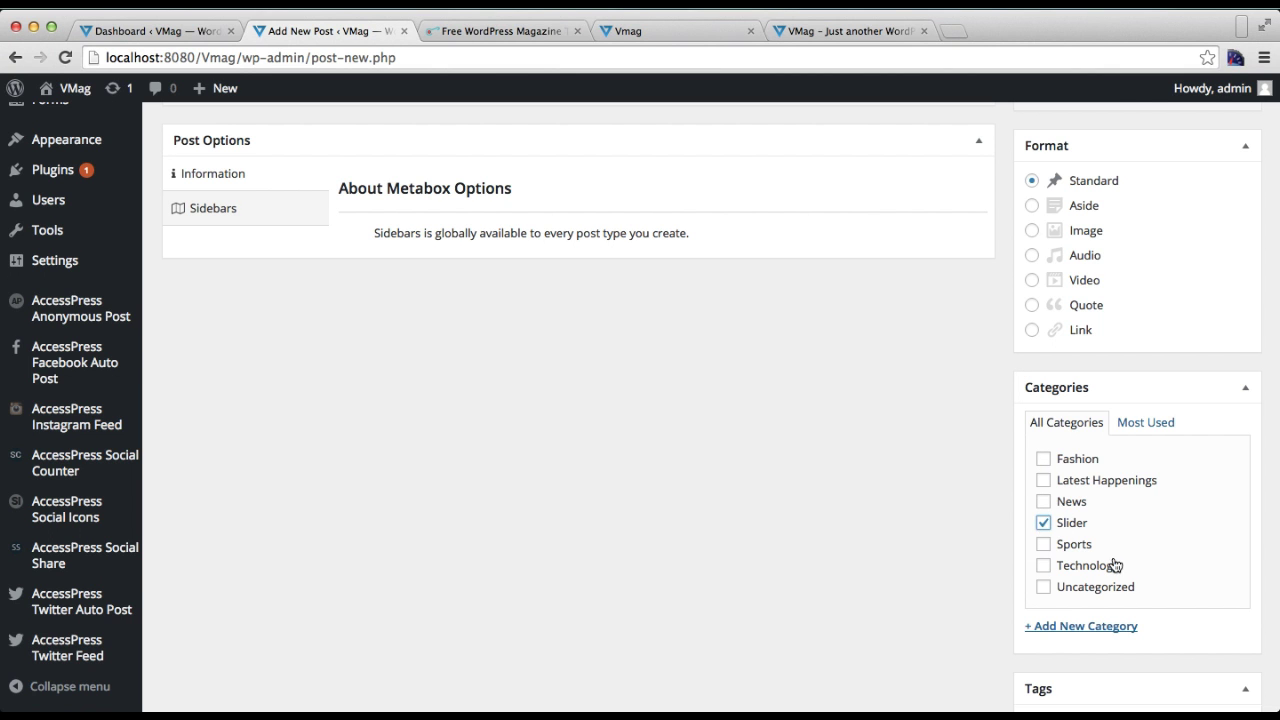
Step: Set woman-1320810_1280-1024x610.jpg from the media library as the Slider 1 post's featured image and publish the post
{"action": "scroll", "coordinate": [1113, 566], "scroll_direction": "down", "scroll_amount": 4}
{"action": "left_click", "coordinate": [1073, 617]}
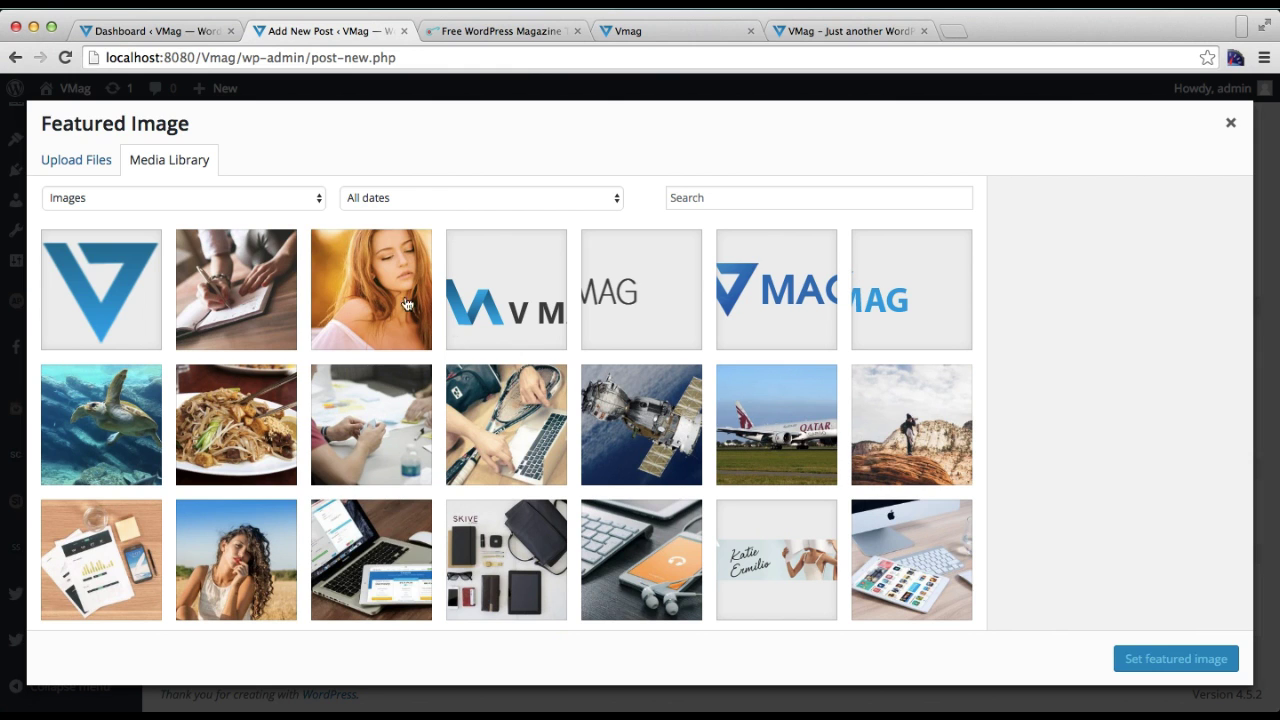
{"action": "left_click", "coordinate": [395, 298]}
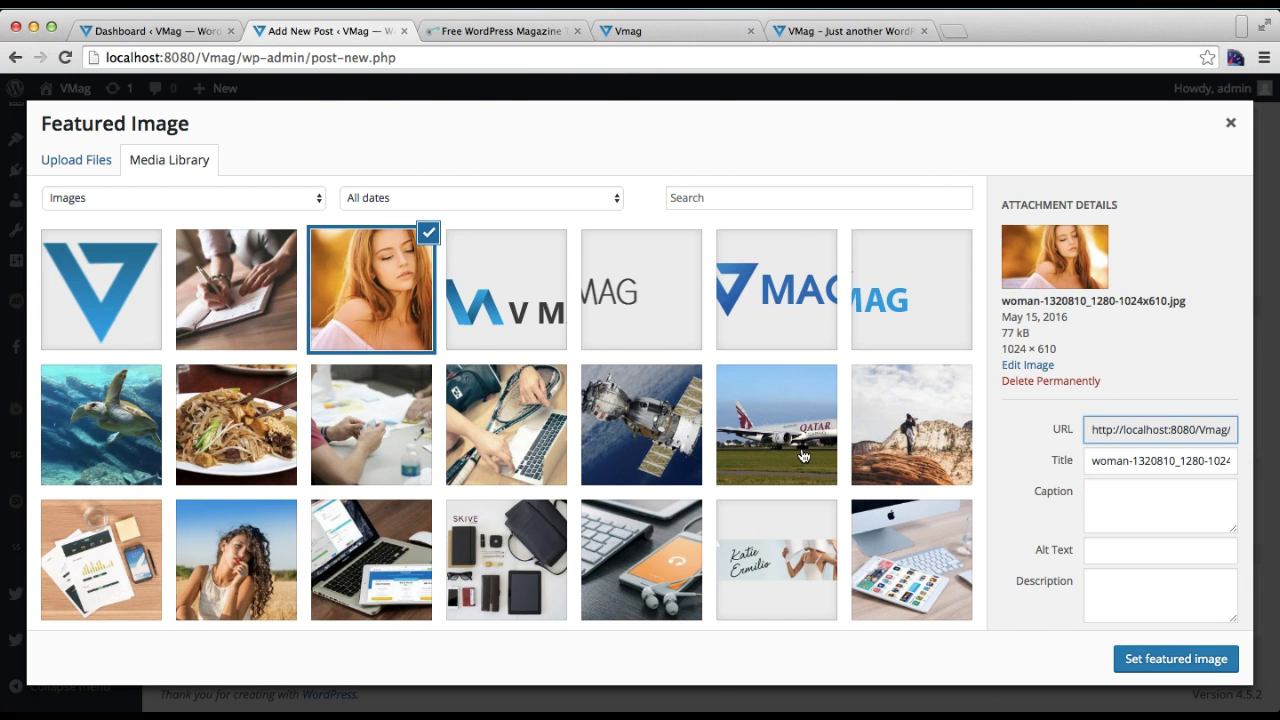
{"action": "left_click", "coordinate": [1190, 662]}
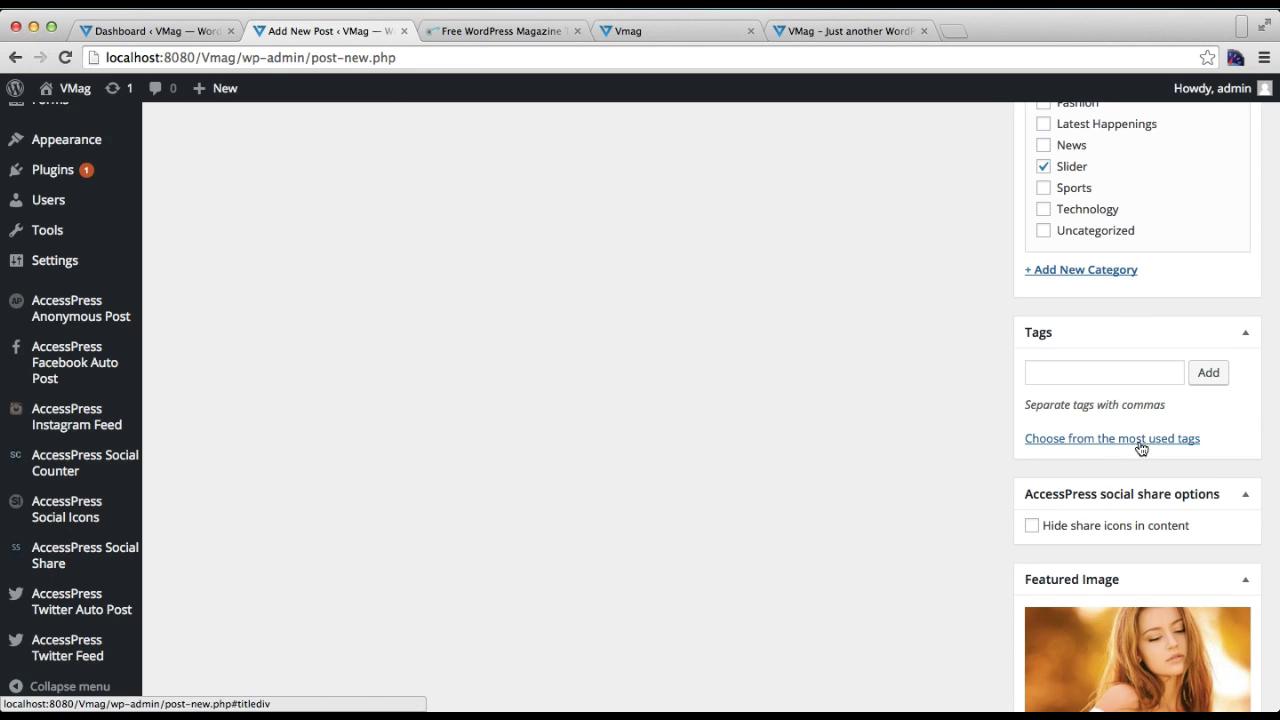
{"action": "scroll", "coordinate": [1140, 449], "scroll_direction": "up", "scroll_amount": 6}
{"action": "left_click", "coordinate": [1226, 320]}
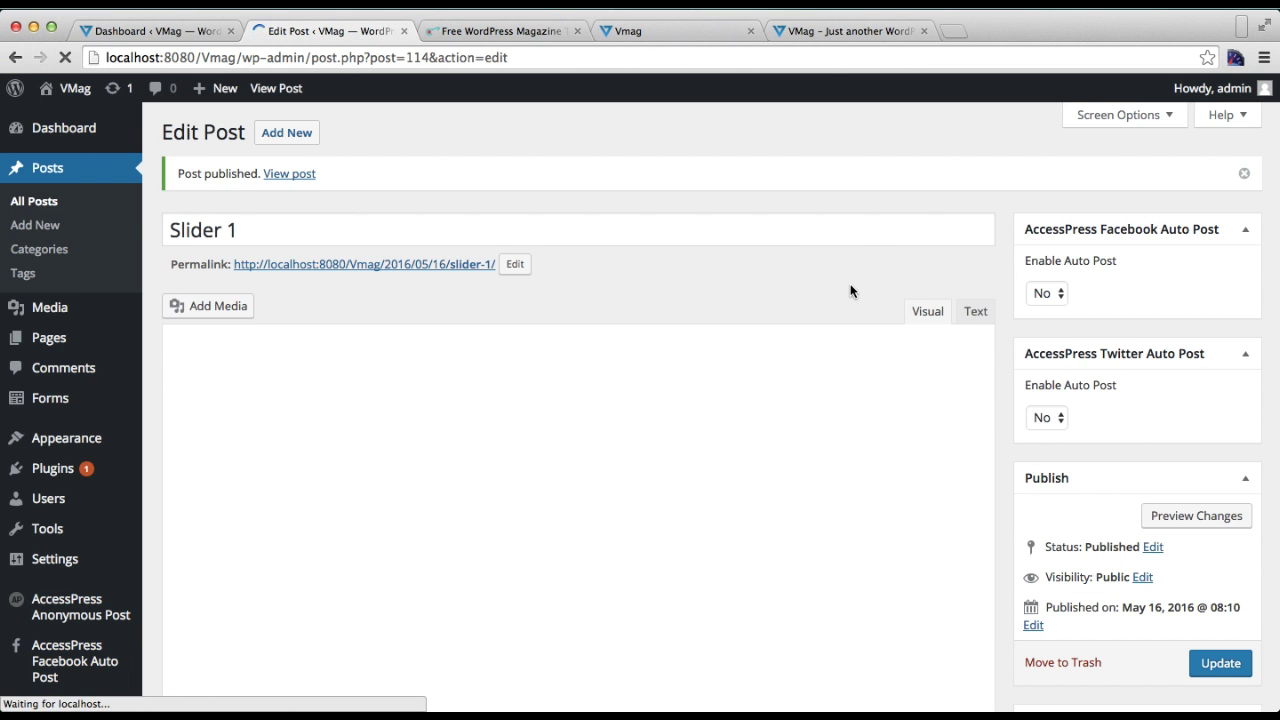
Step: Create another post titled "Slider 2" with the body text "Description" and assign it to the Slider category
{"action": "left_click", "coordinate": [286, 139]}
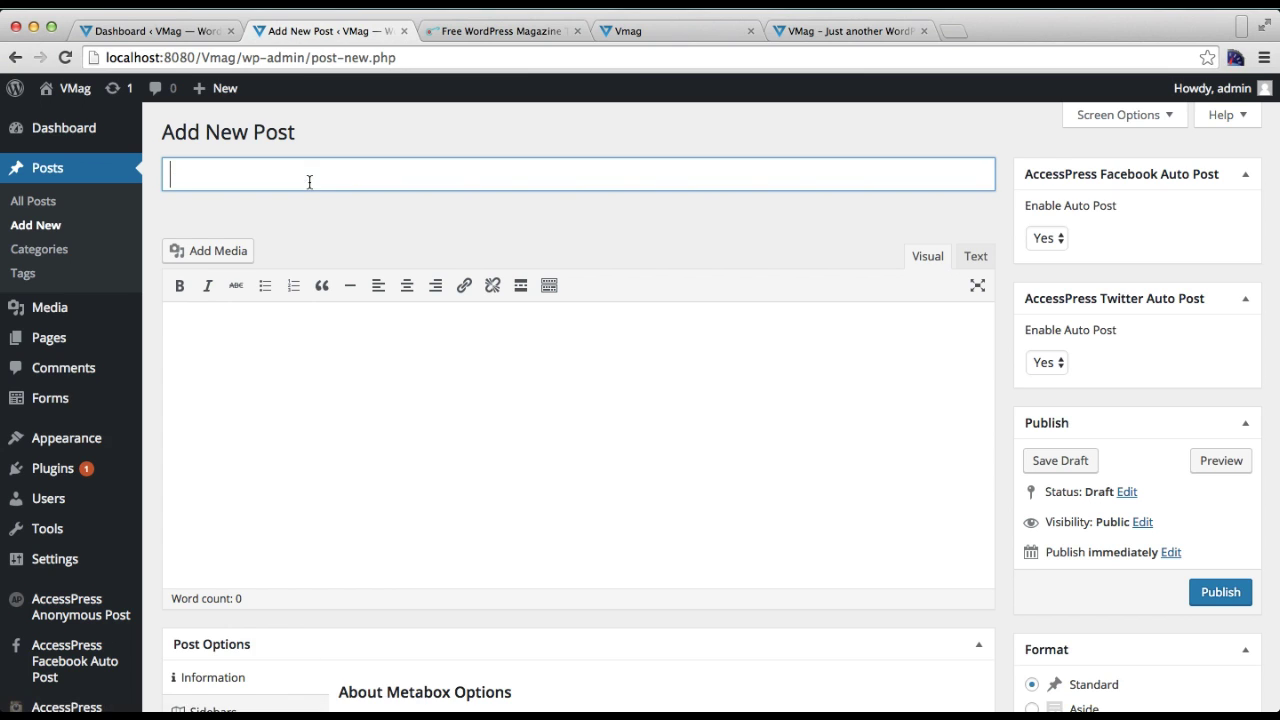
{"action": "type", "text": "Slider 2"}
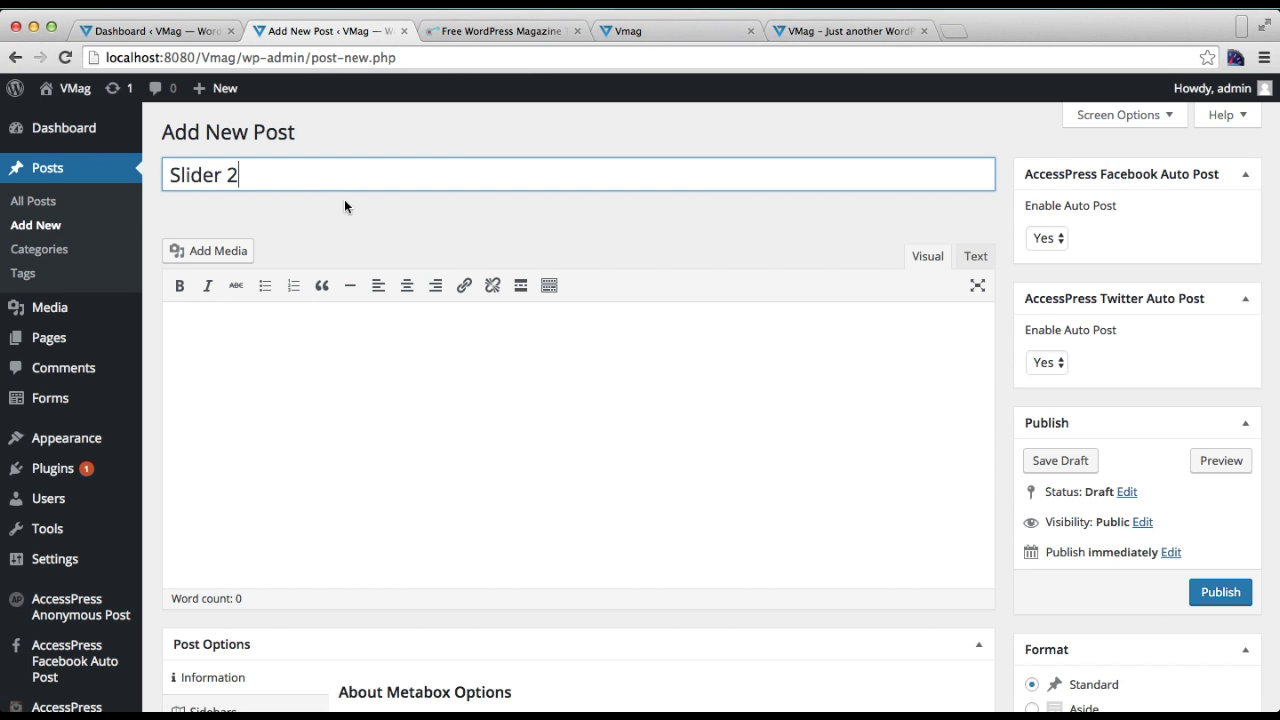
{"action": "left_click", "coordinate": [517, 421]}
{"action": "type", "text": "Description"}
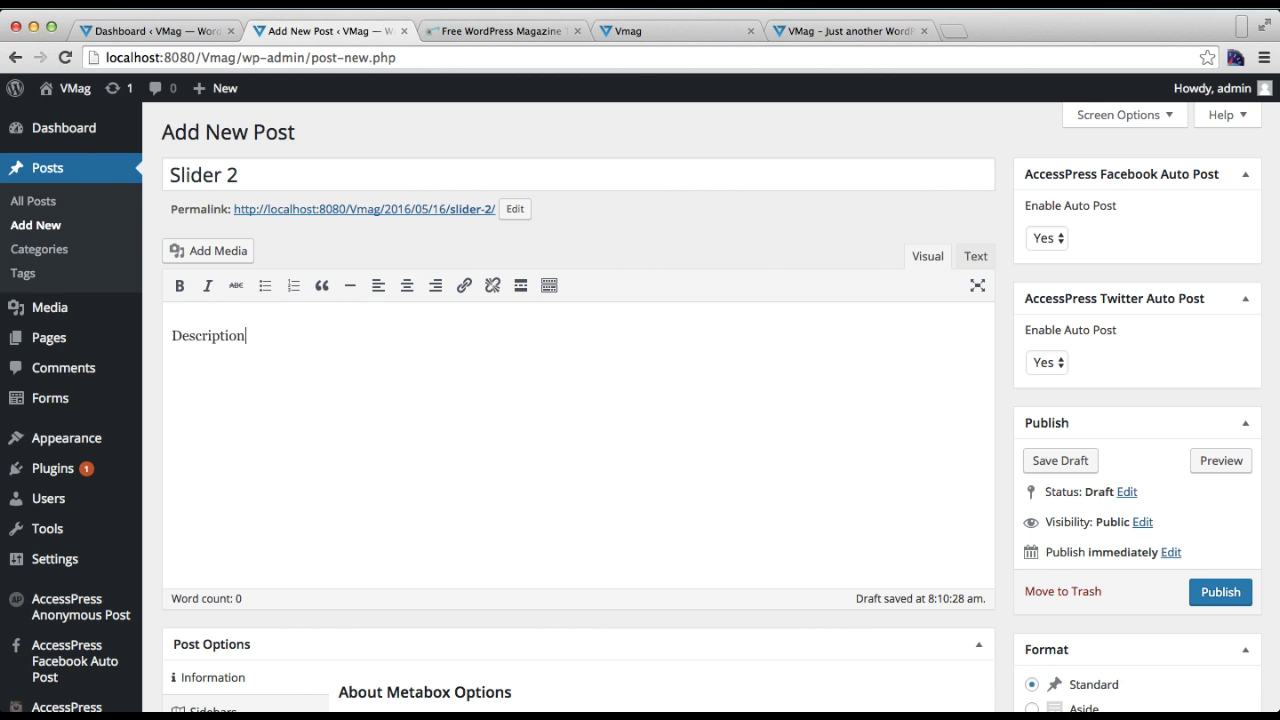
{"action": "scroll", "coordinate": [762, 469], "scroll_direction": "down", "scroll_amount": 6}
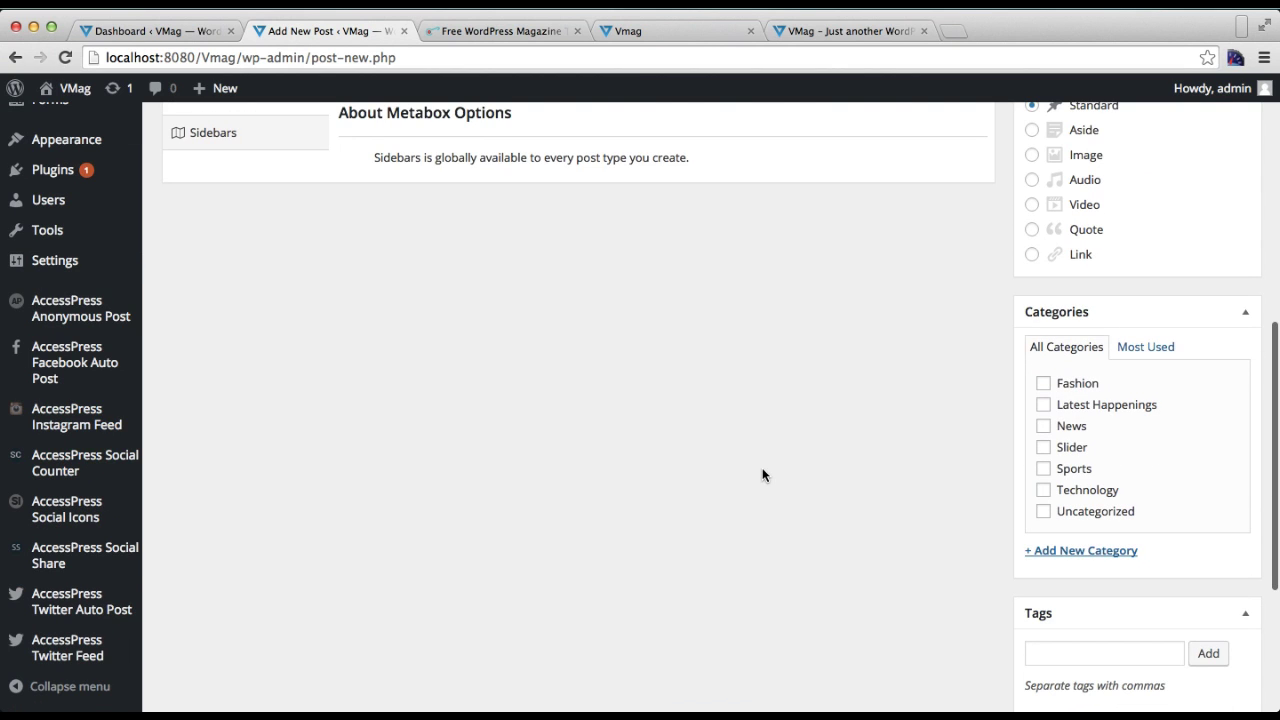
{"action": "left_click", "coordinate": [1043, 447]}
Step: Set thai-food-518035_1280-1024x768.jpg from the media library as the Slider 2 post's featured image and publish the post
{"action": "scroll", "coordinate": [1110, 565], "scroll_direction": "down", "scroll_amount": 3}
{"action": "left_click", "coordinate": [1068, 616]}
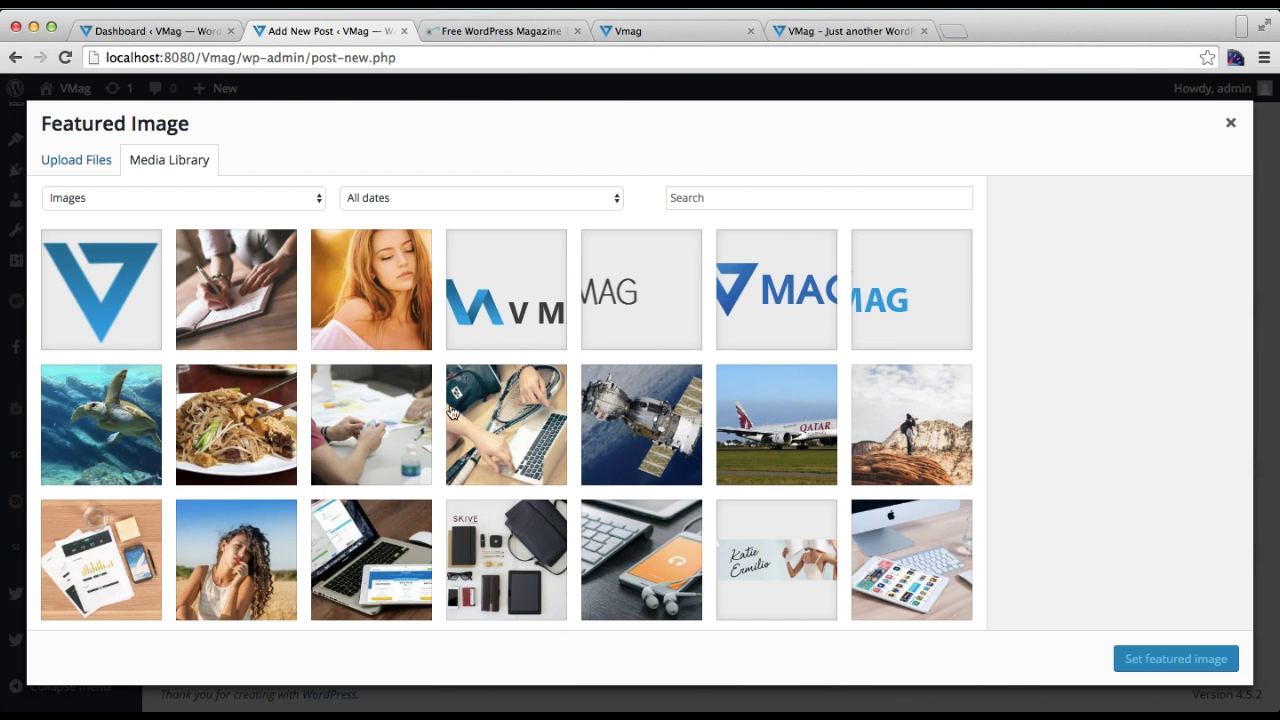
{"action": "left_click", "coordinate": [226, 442]}
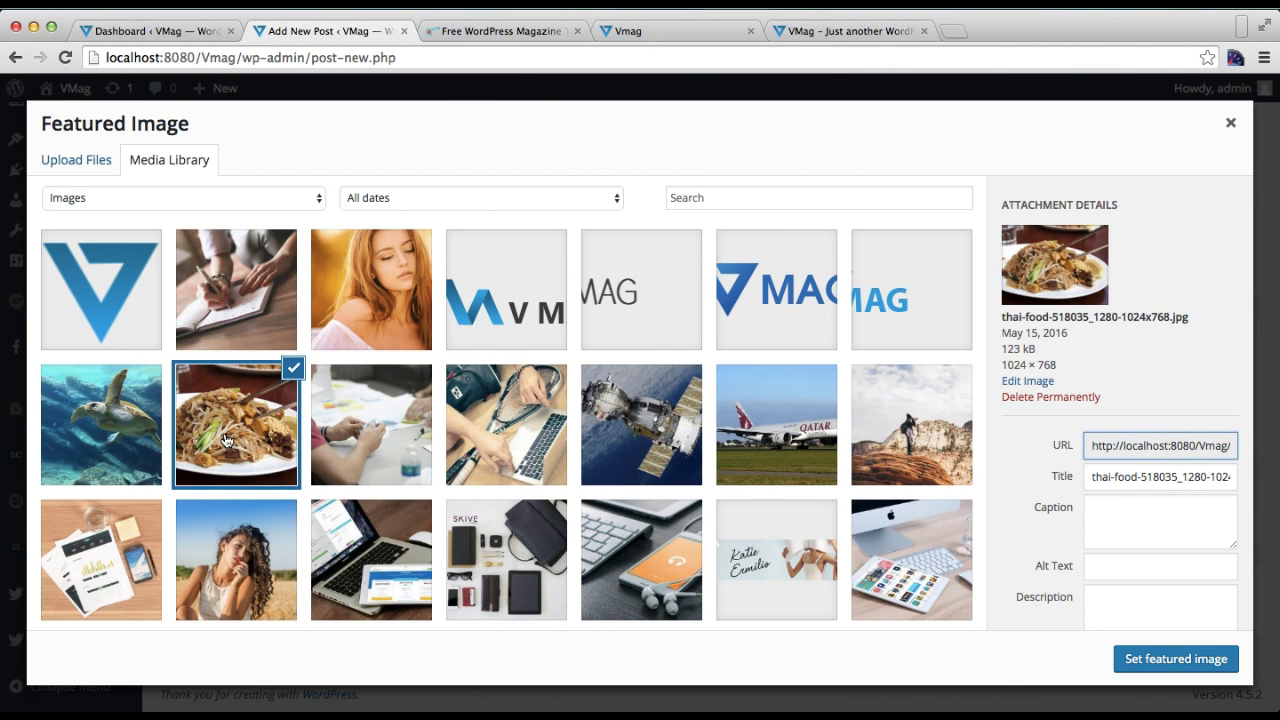
{"action": "left_click", "coordinate": [1185, 660]}
{"action": "scroll", "coordinate": [1175, 400], "scroll_direction": "up", "scroll_amount": 5}
{"action": "scroll", "coordinate": [1176, 400], "scroll_direction": "up", "scroll_amount": 4}
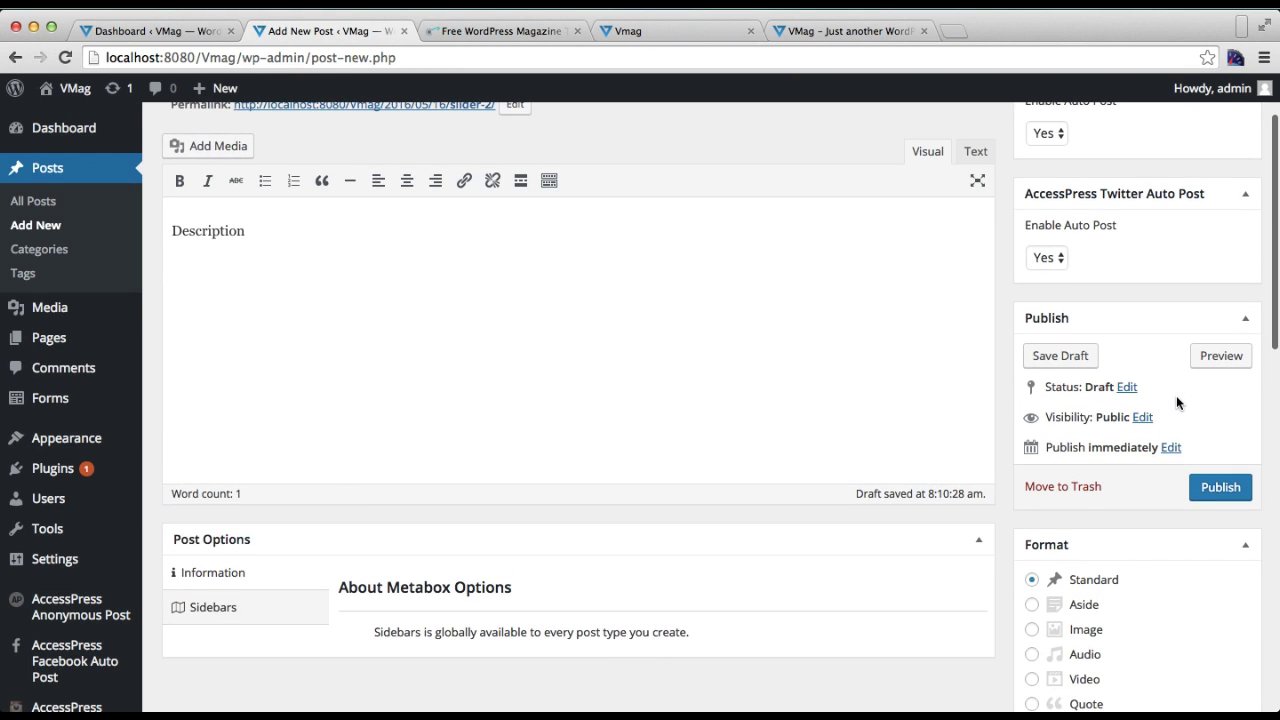
{"action": "left_click", "coordinate": [1213, 490]}
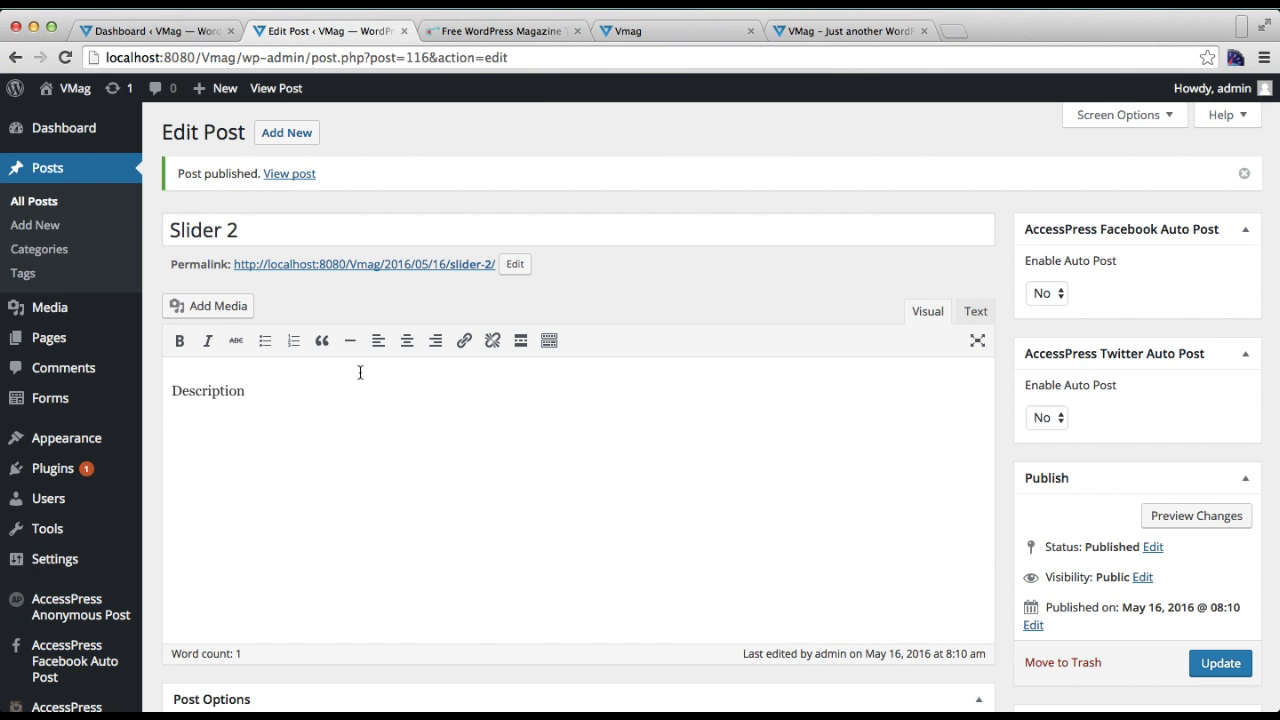
Step: Return to the Widgets page and set the Featured Slider widget's category for the slider to Slider
{"action": "mouse_move", "coordinate": [92, 449]}
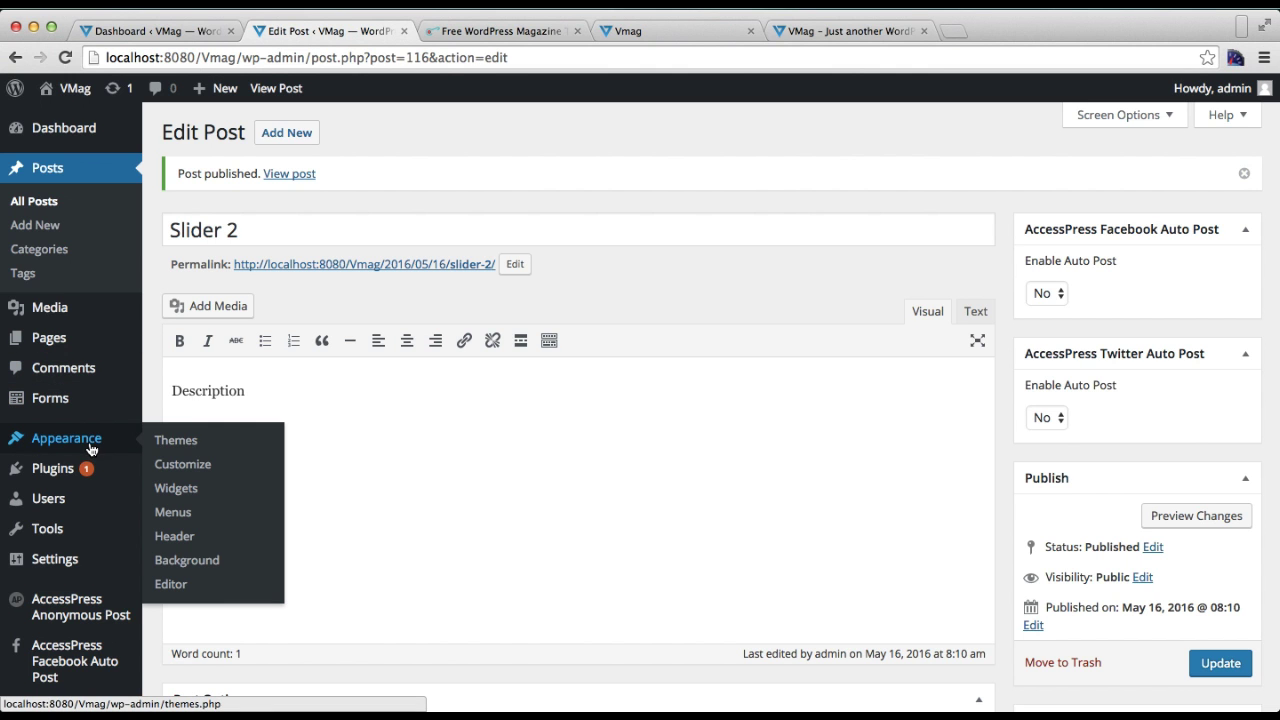
{"action": "left_click", "coordinate": [189, 489]}
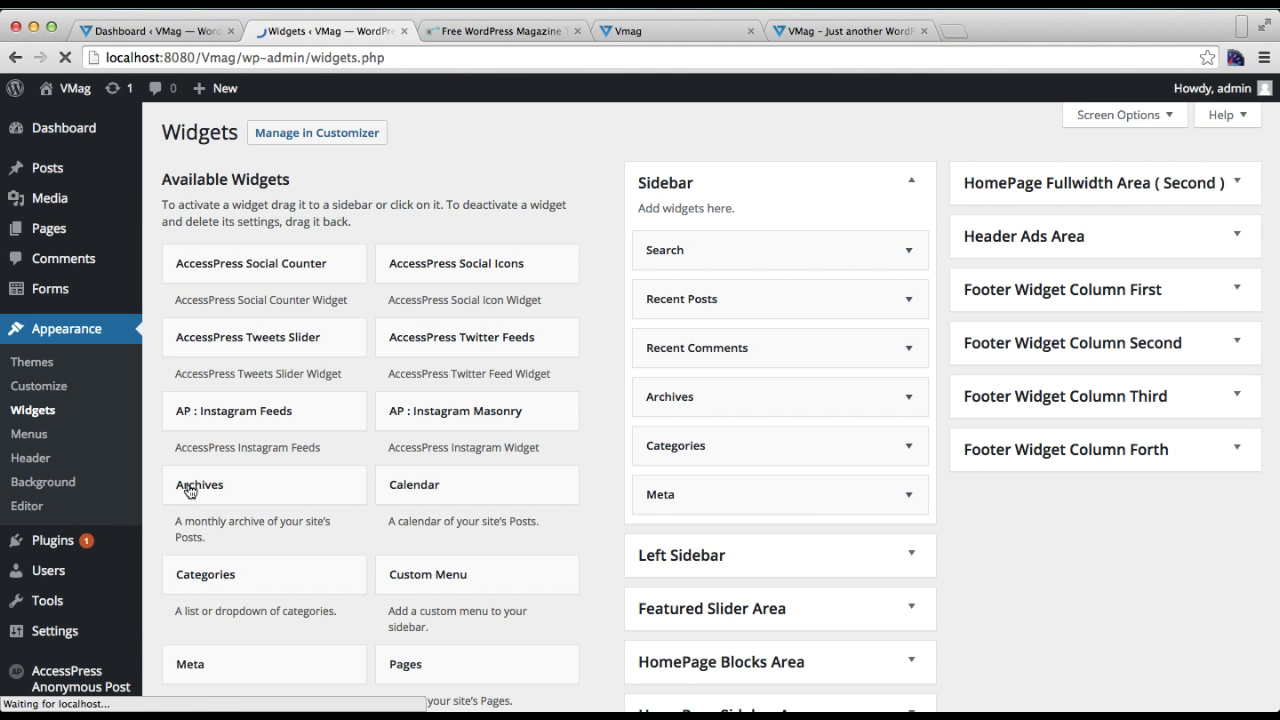
{"action": "scroll", "coordinate": [791, 514], "scroll_direction": "down", "scroll_amount": 5}
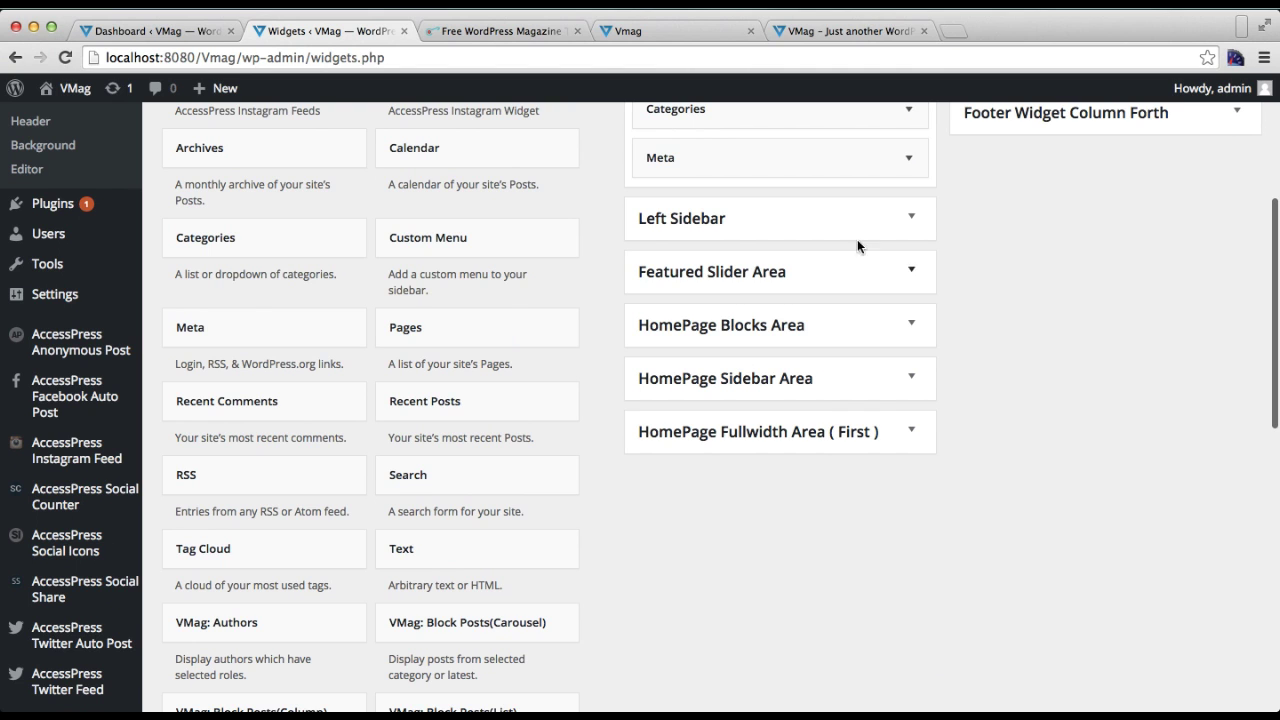
{"action": "left_click", "coordinate": [894, 279]}
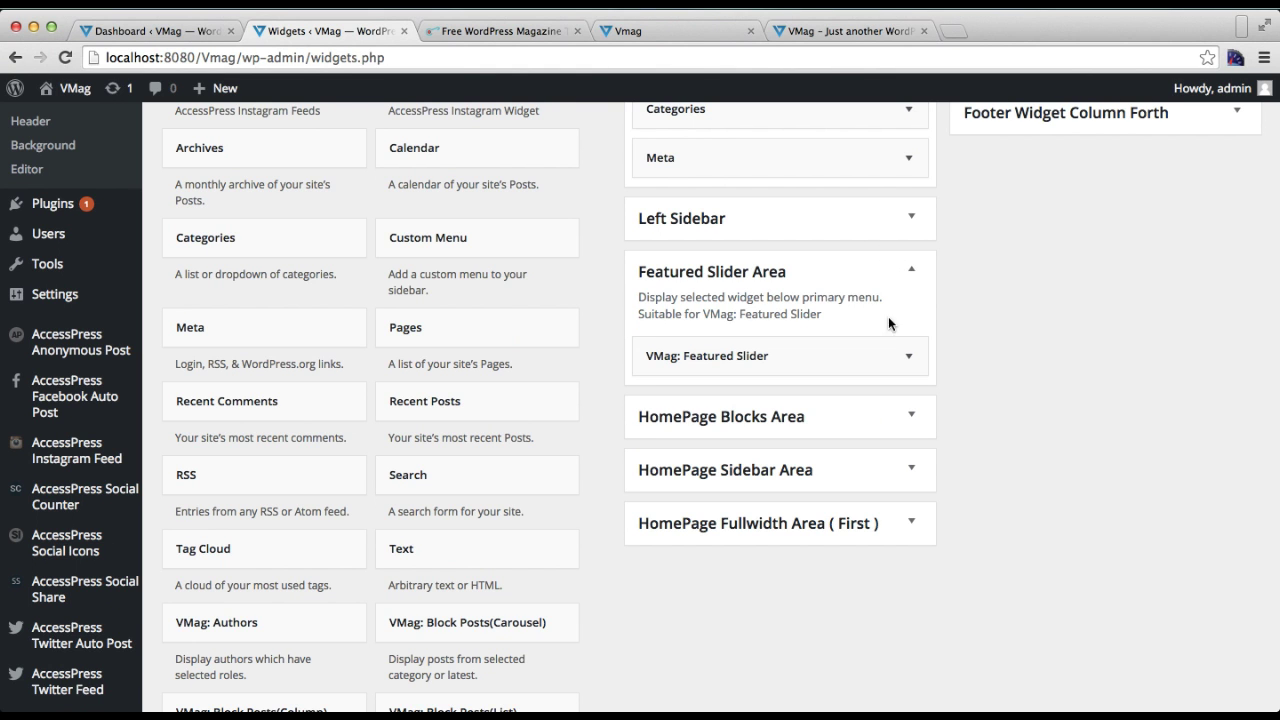
{"action": "left_click", "coordinate": [885, 357]}
{"action": "scroll", "coordinate": [885, 420], "scroll_direction": "down", "scroll_amount": 3}
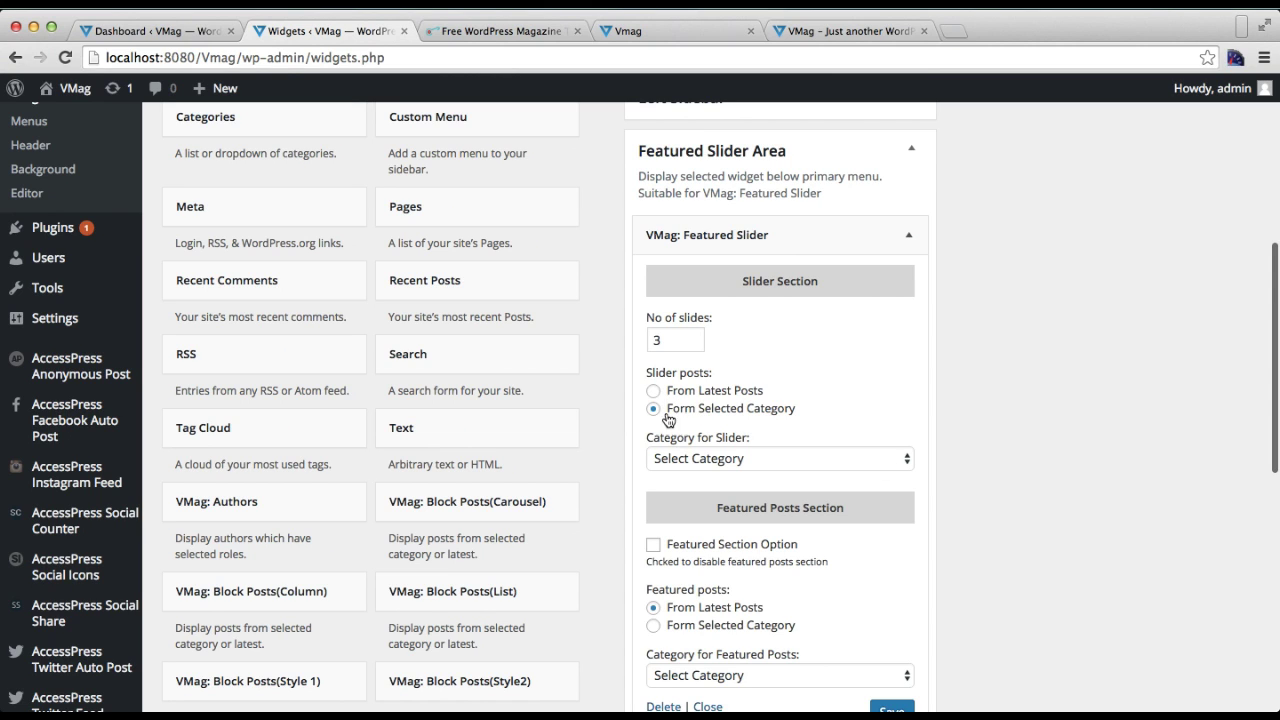
{"action": "left_click", "coordinate": [798, 460]}
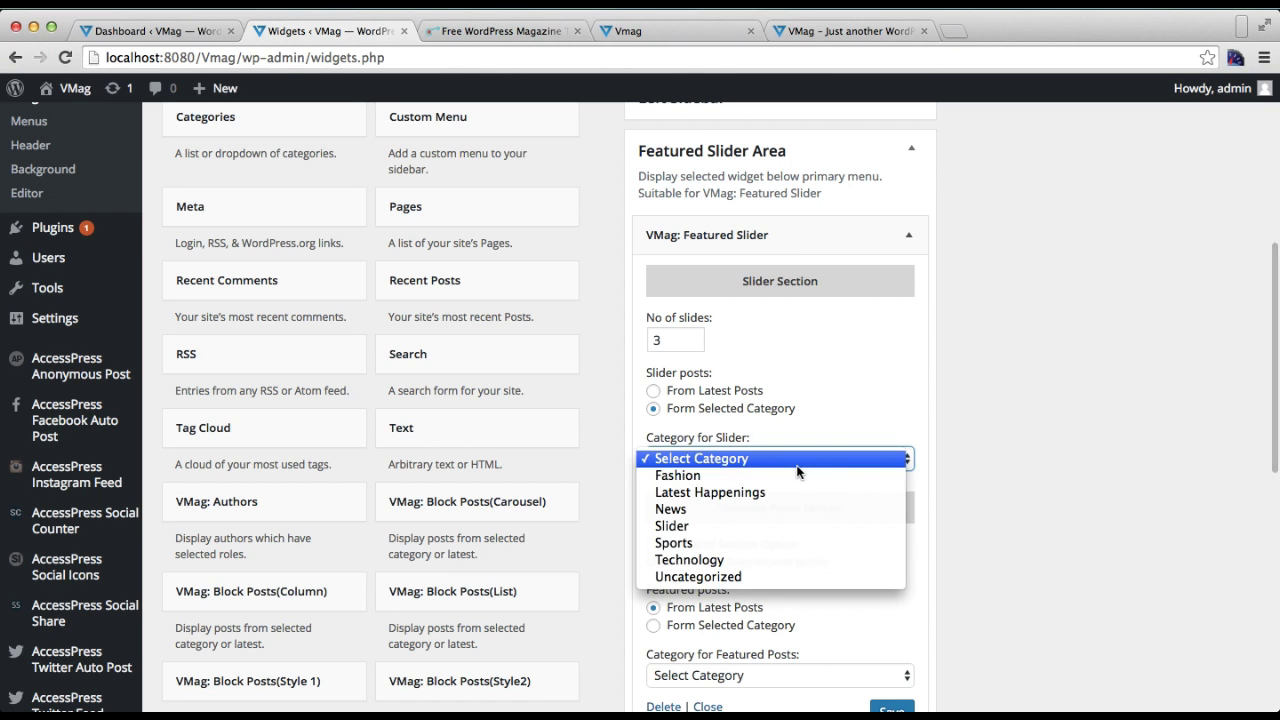
{"action": "left_click", "coordinate": [750, 527]}
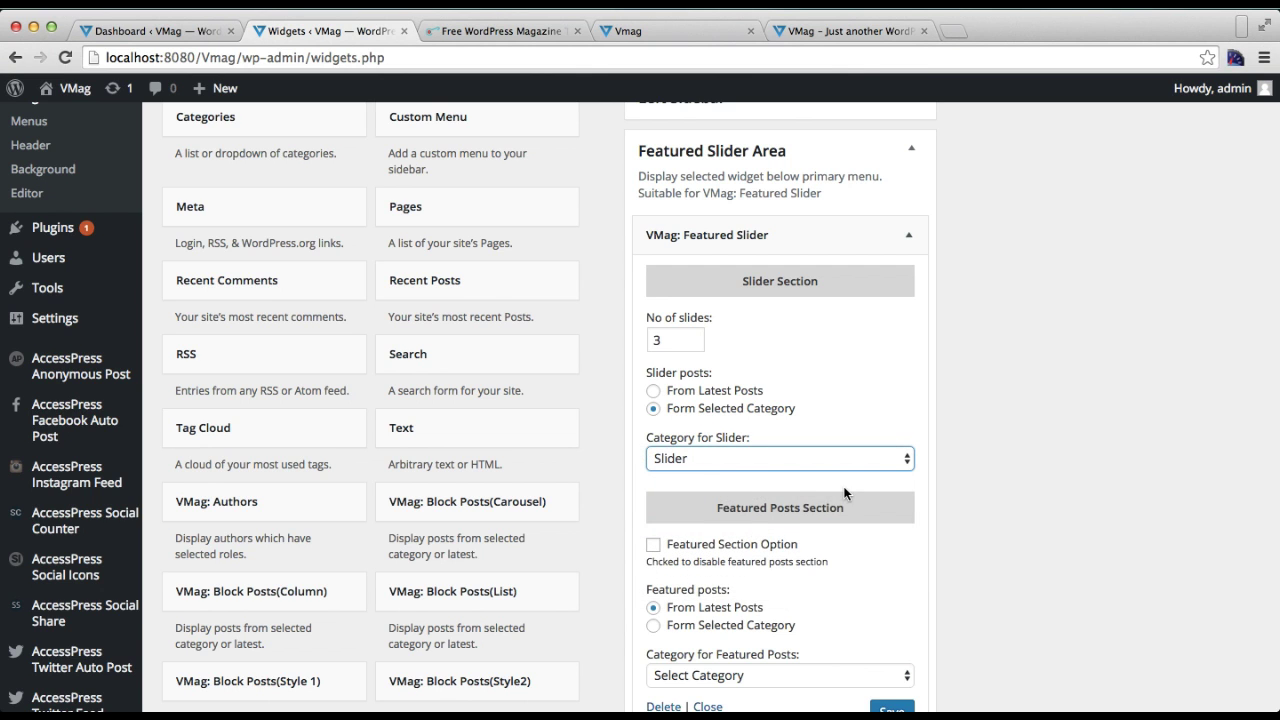
Step: Set the widget's featured posts to Form Selected Category with the Fashion category, keeping the featured section enabled, and save the widget
{"action": "scroll", "coordinate": [843, 493], "scroll_direction": "down", "scroll_amount": 5}
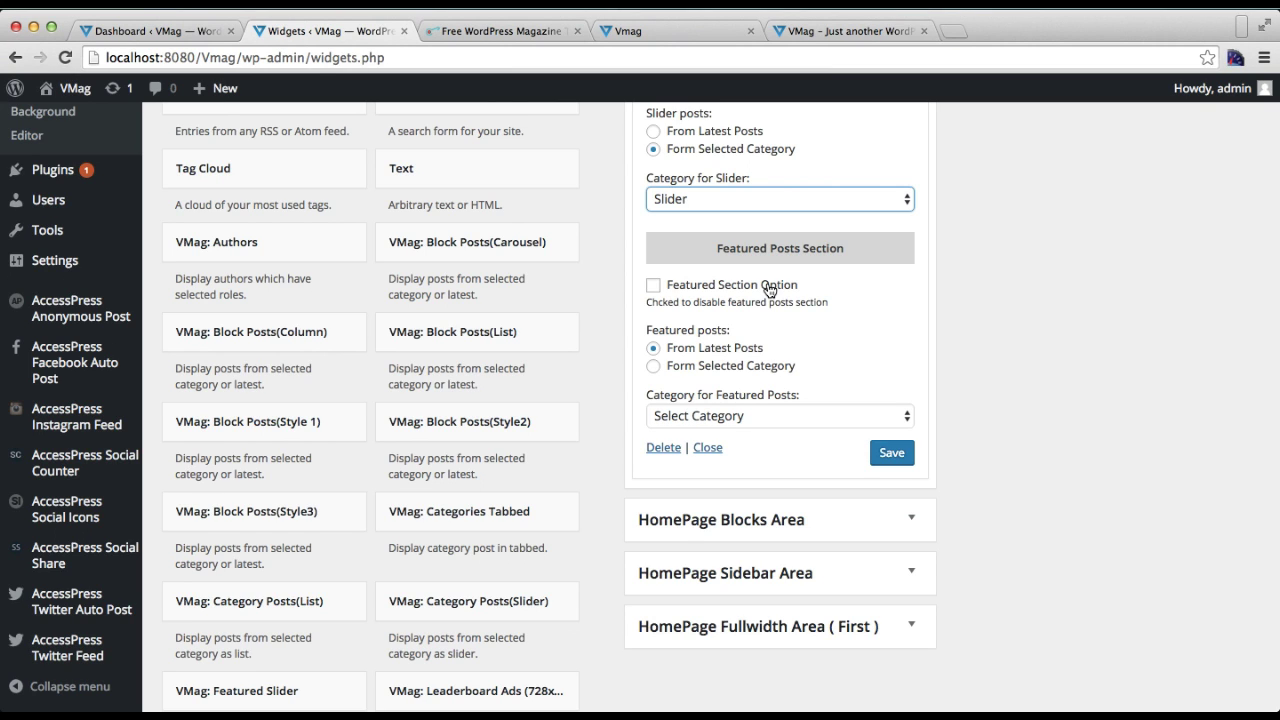
{"action": "left_click", "coordinate": [654, 287]}
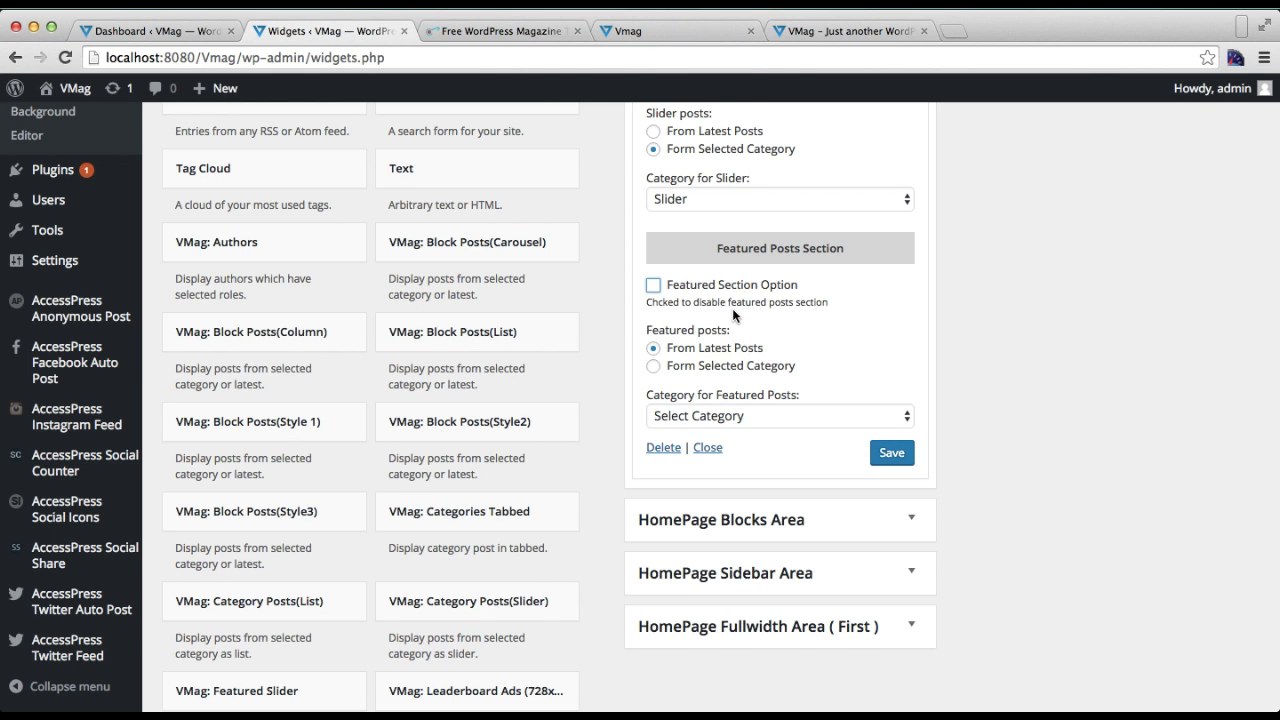
{"action": "scroll", "coordinate": [780, 322], "scroll_direction": "down", "scroll_amount": 2}
{"action": "scroll", "coordinate": [799, 322], "scroll_direction": "up", "scroll_amount": 1}
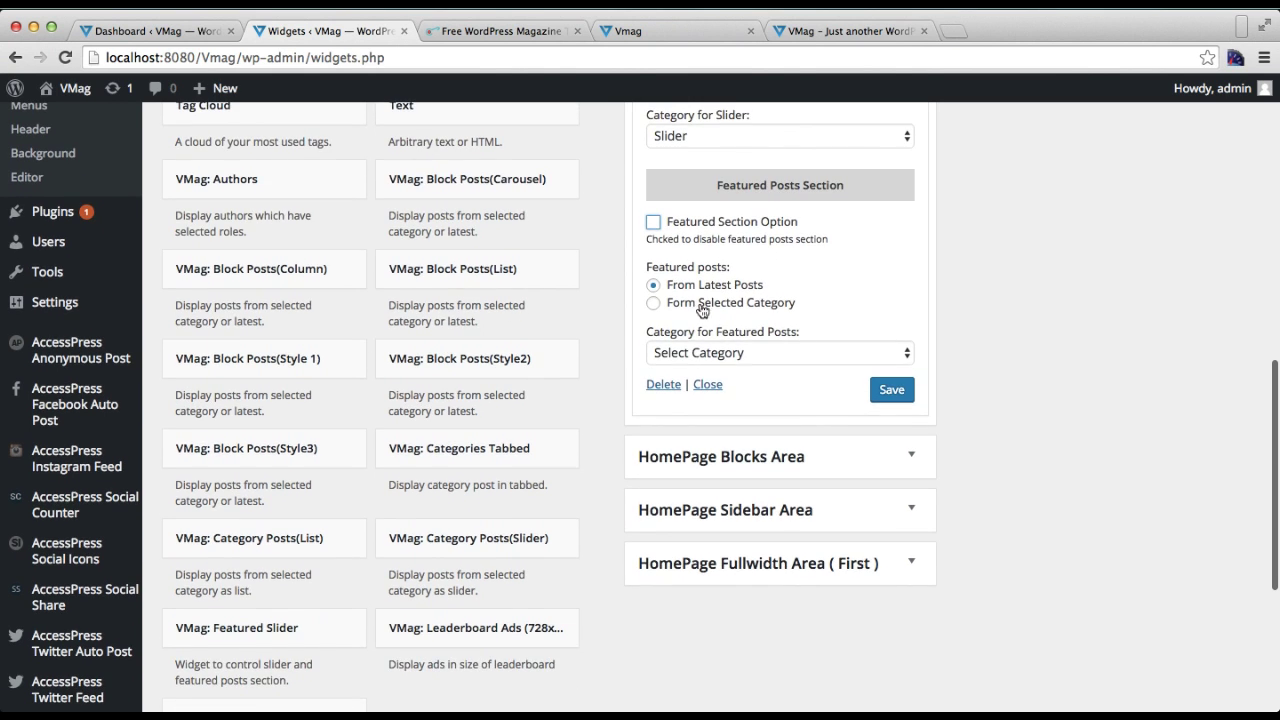
{"action": "left_click", "coordinate": [655, 304]}
{"action": "left_click", "coordinate": [756, 352]}
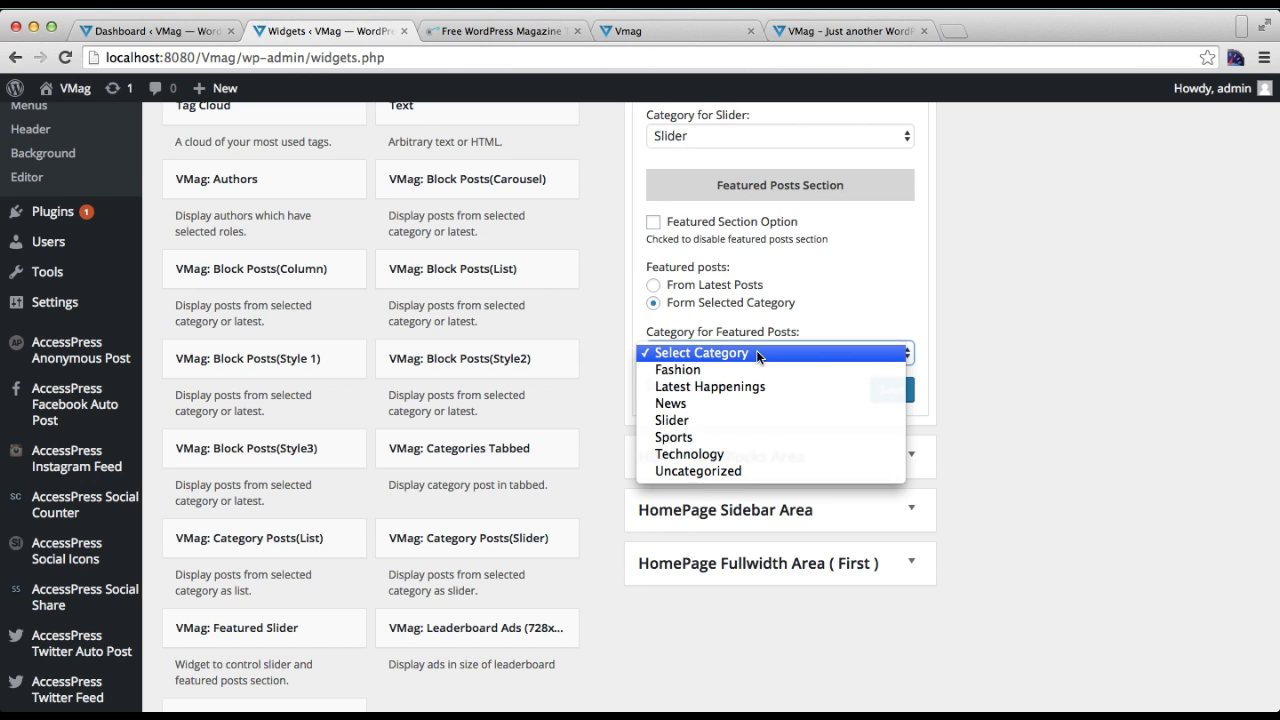
{"action": "left_click", "coordinate": [737, 369]}
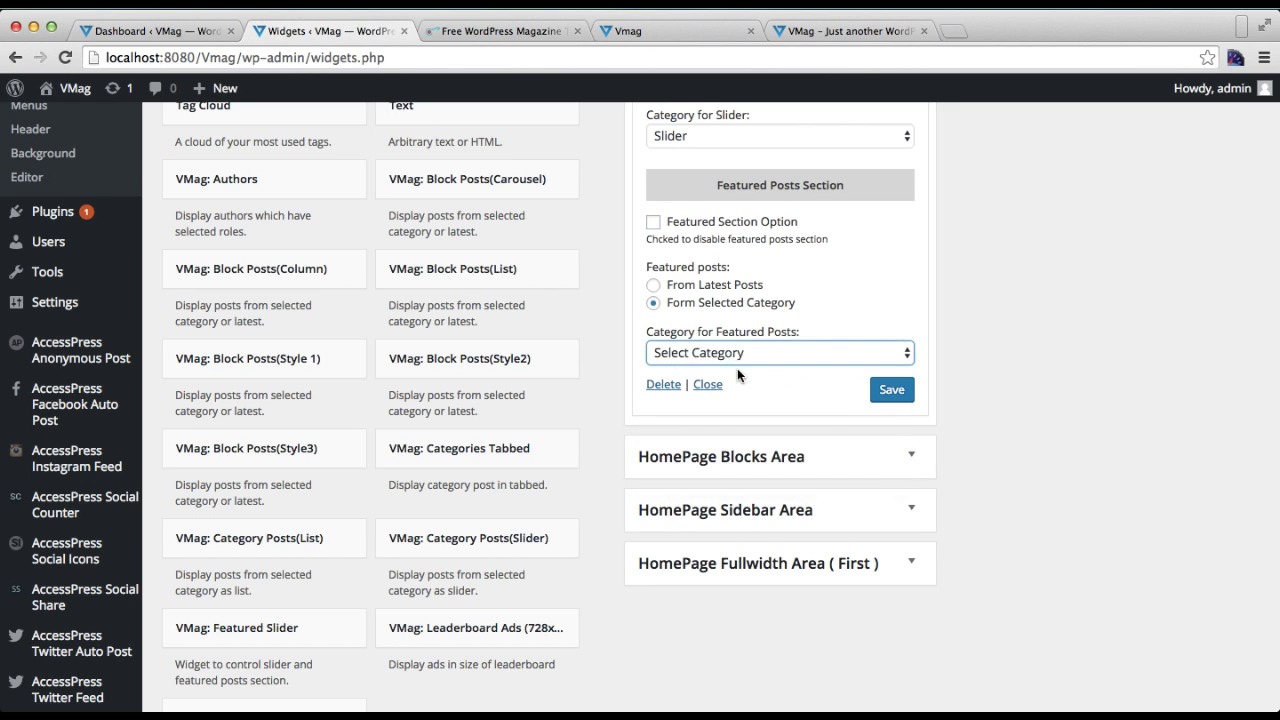
{"action": "left_click", "coordinate": [897, 397]}
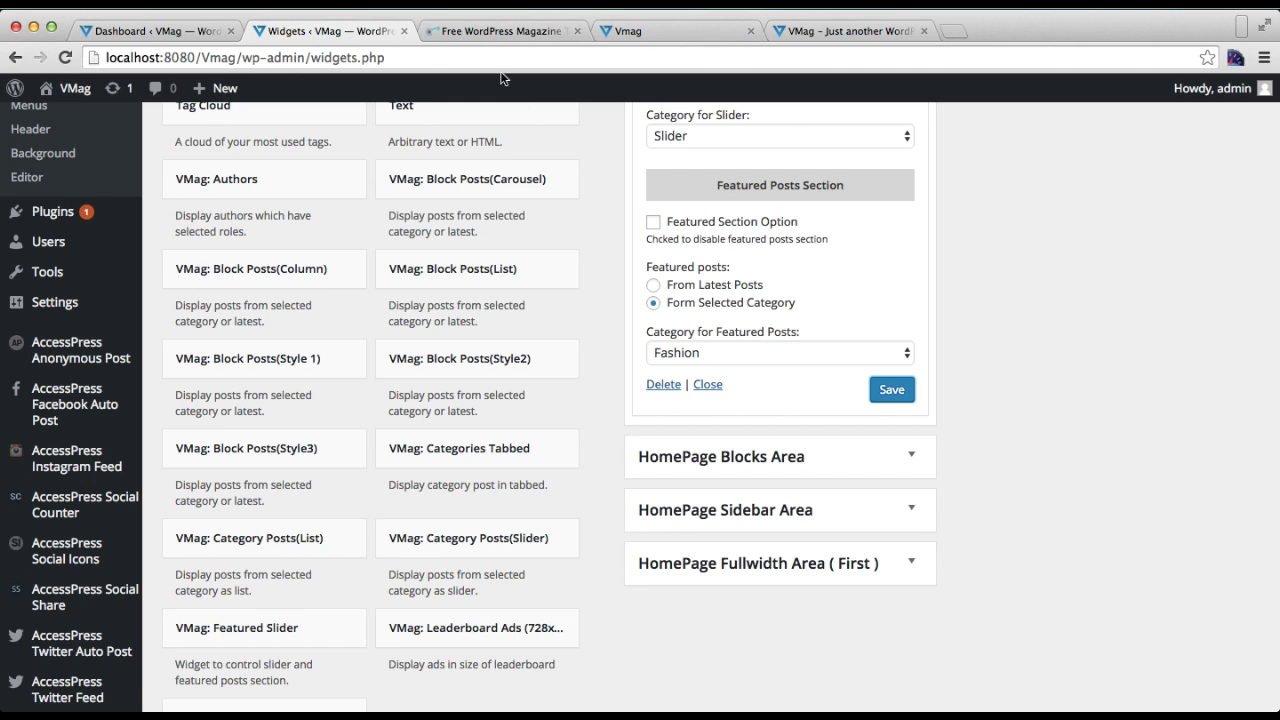
Step: Open the site's homepage in a new browser tab and examine the slider and featured posts area
{"action": "mouse_move", "coordinate": [72, 92]}
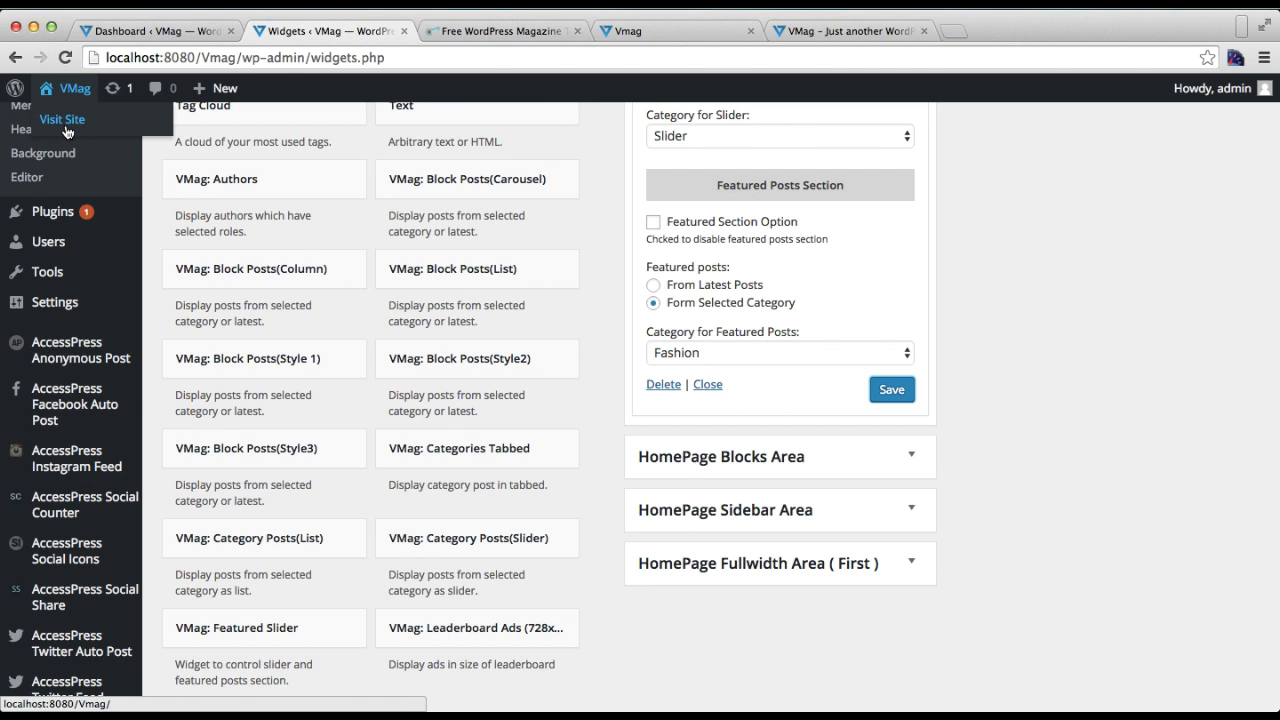
{"action": "right_click", "coordinate": [65, 123]}
{"action": "left_click", "coordinate": [100, 129]}
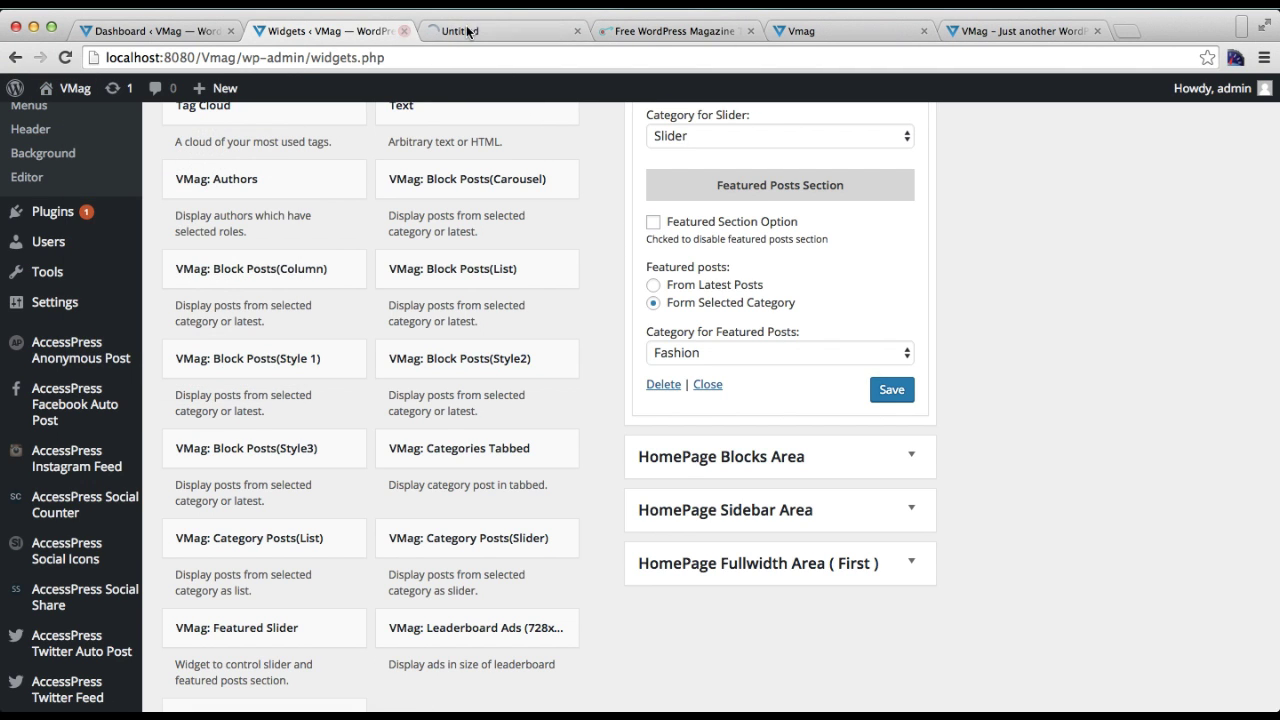
{"action": "left_click", "coordinate": [478, 31]}
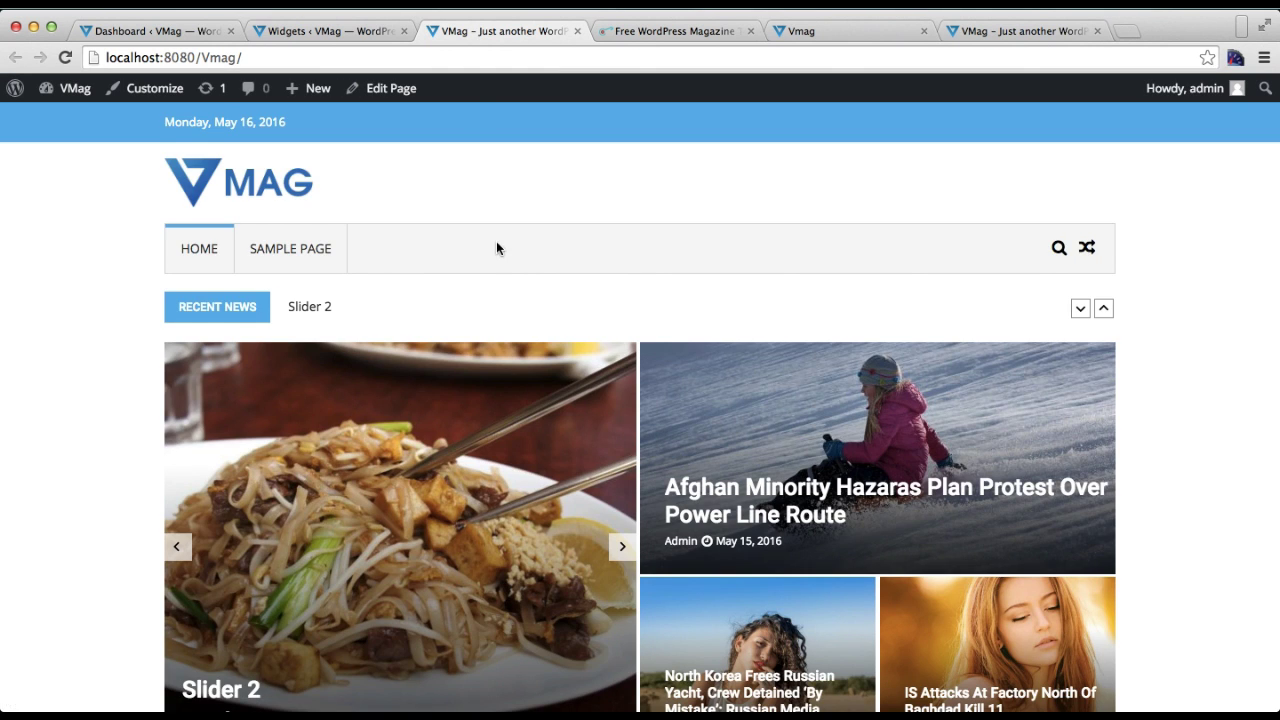
{"action": "scroll", "coordinate": [648, 386], "scroll_direction": "down", "scroll_amount": 2}
{"action": "scroll", "coordinate": [648, 386], "scroll_direction": "up", "scroll_amount": 1}
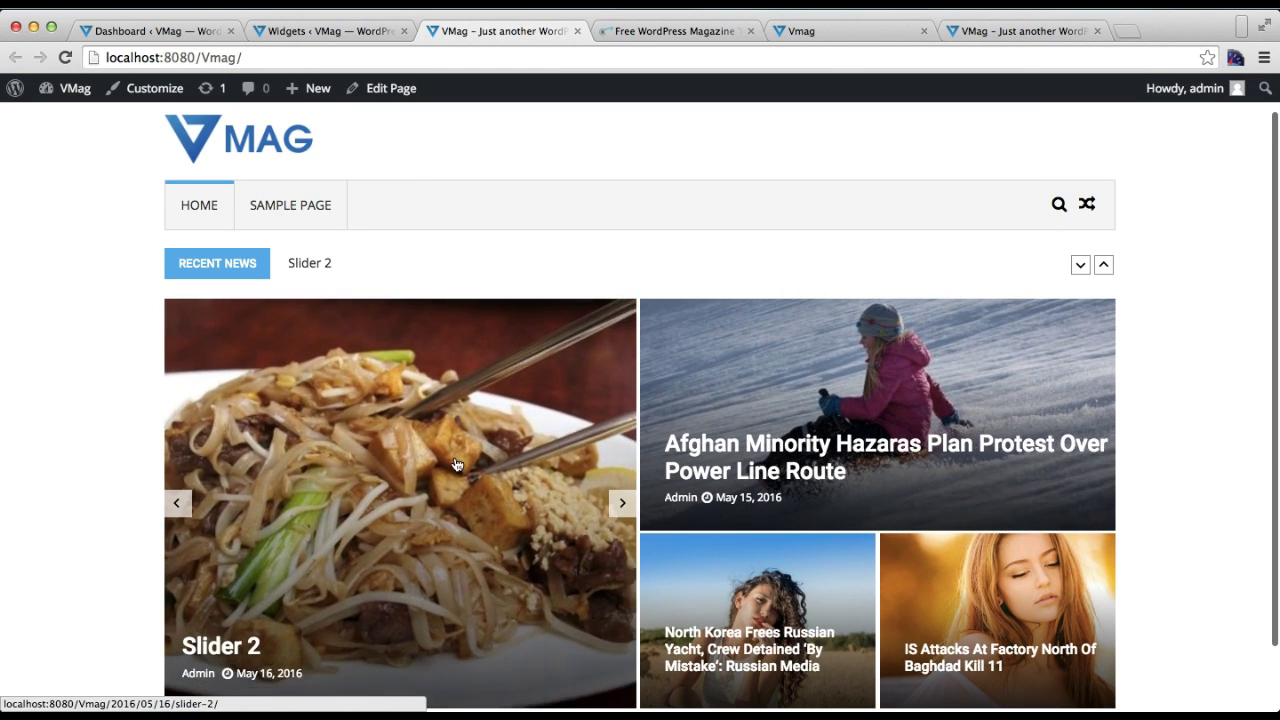
Step: Compare the local homepage's slider and featured posts section with the same section on the VMag demo site, ending on the local homepage
{"action": "scroll", "coordinate": [823, 494], "scroll_direction": "down", "scroll_amount": 1}
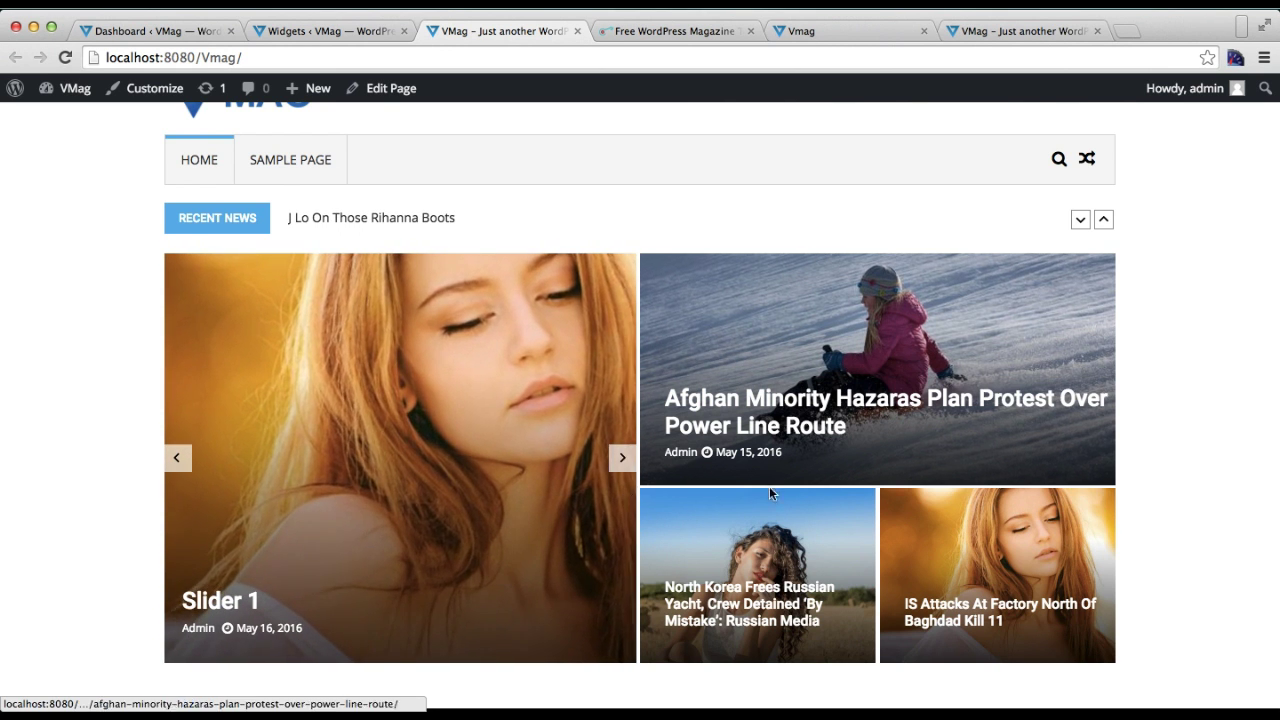
{"action": "scroll", "coordinate": [783, 497], "scroll_direction": "down", "scroll_amount": 1}
{"action": "scroll", "coordinate": [783, 497], "scroll_direction": "up", "scroll_amount": 2}
{"action": "scroll", "coordinate": [783, 497], "scroll_direction": "down", "scroll_amount": 2}
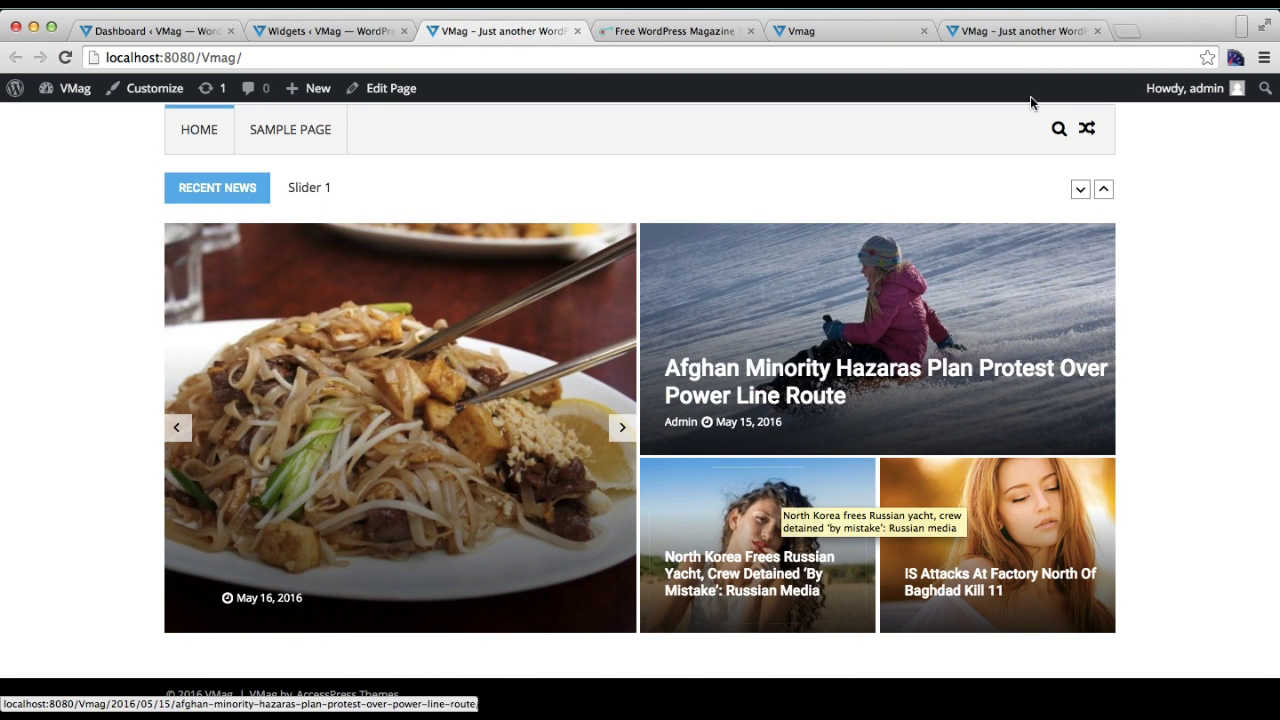
{"action": "left_click", "coordinate": [1035, 34]}
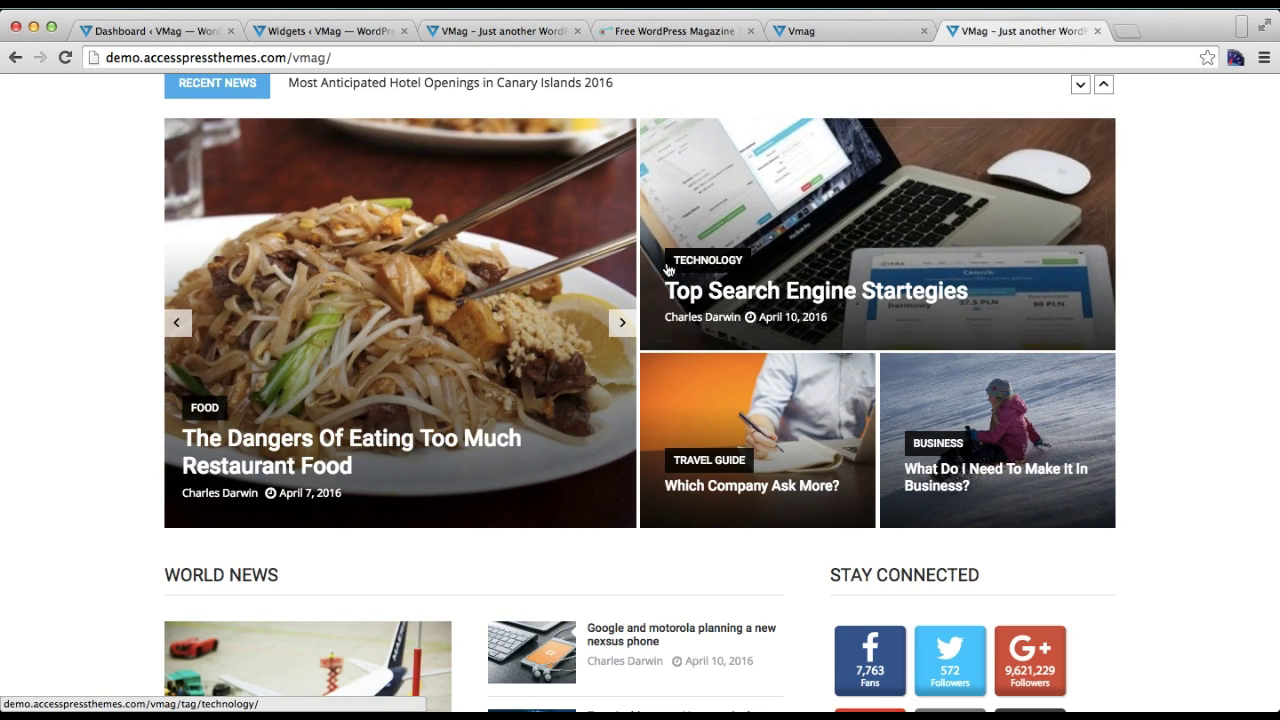
{"action": "scroll", "coordinate": [668, 262], "scroll_direction": "up", "scroll_amount": 3}
{"action": "mouse_move", "coordinate": [668, 270]}
{"action": "scroll", "coordinate": [668, 270], "scroll_direction": "down", "scroll_amount": 2}
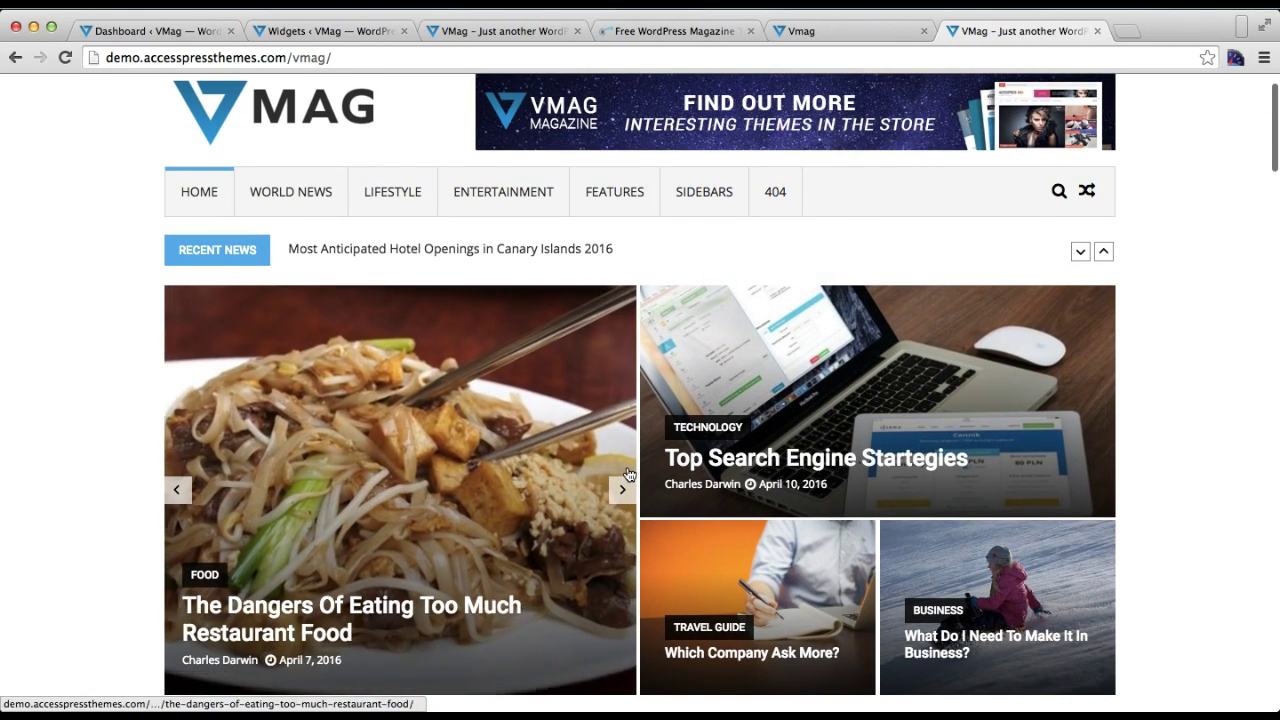
{"action": "left_click", "coordinate": [477, 38]}
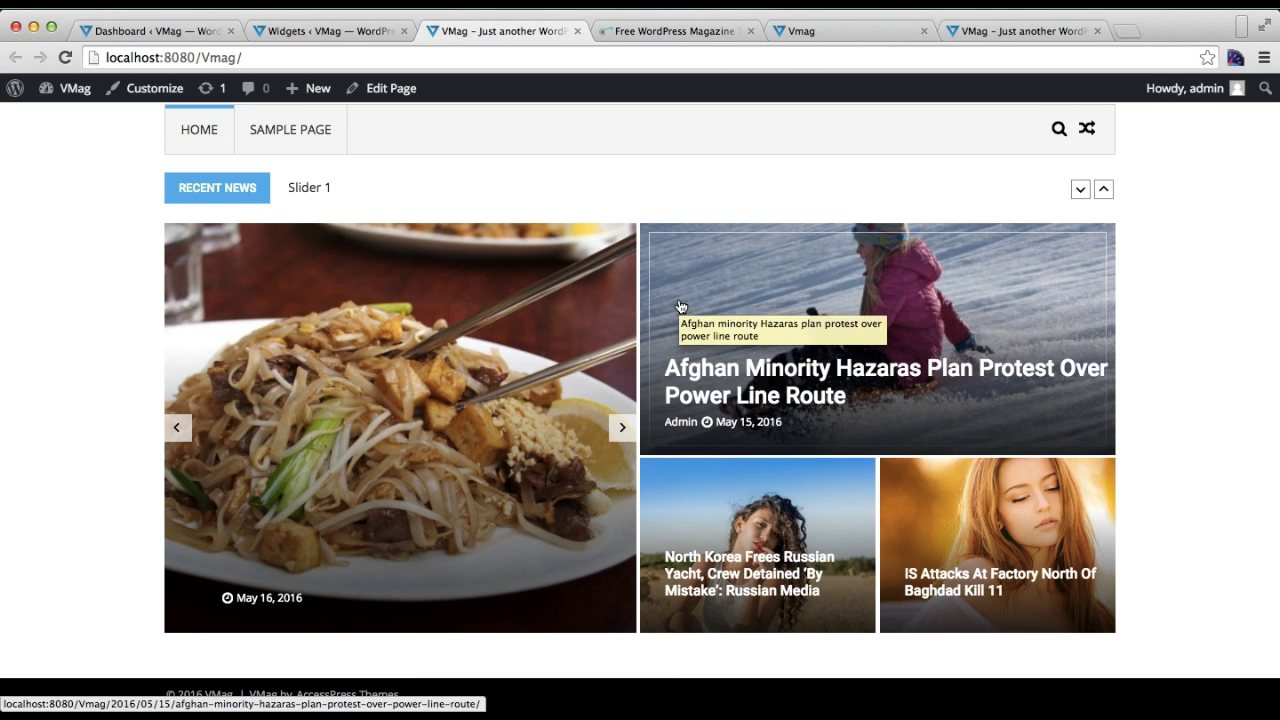
Step: Switch to the VMag theme's online documentation and look over its opening section and Theme Installation instructions
{"action": "left_click", "coordinate": [845, 33]}
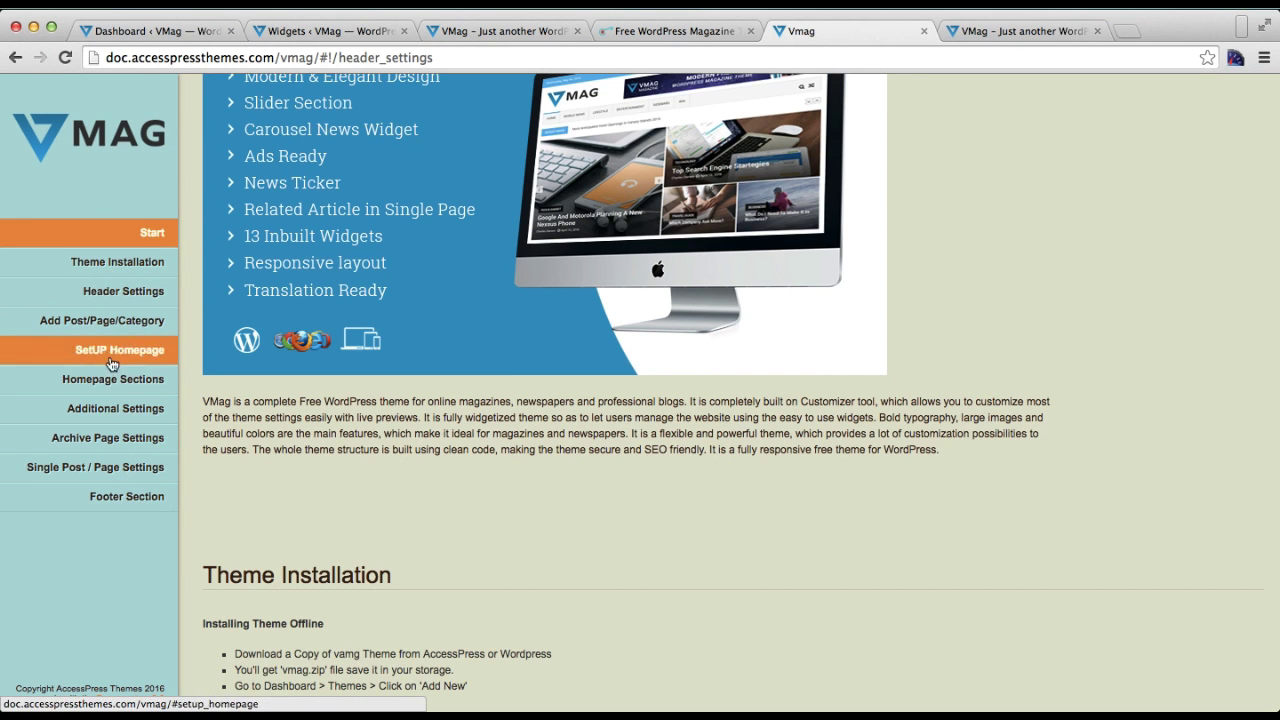
{"action": "scroll", "coordinate": [593, 377], "scroll_direction": "up", "scroll_amount": 5}
{"action": "scroll", "coordinate": [593, 377], "scroll_direction": "down", "scroll_amount": 7}
{"action": "scroll", "coordinate": [593, 377], "scroll_direction": "up", "scroll_amount": 5}
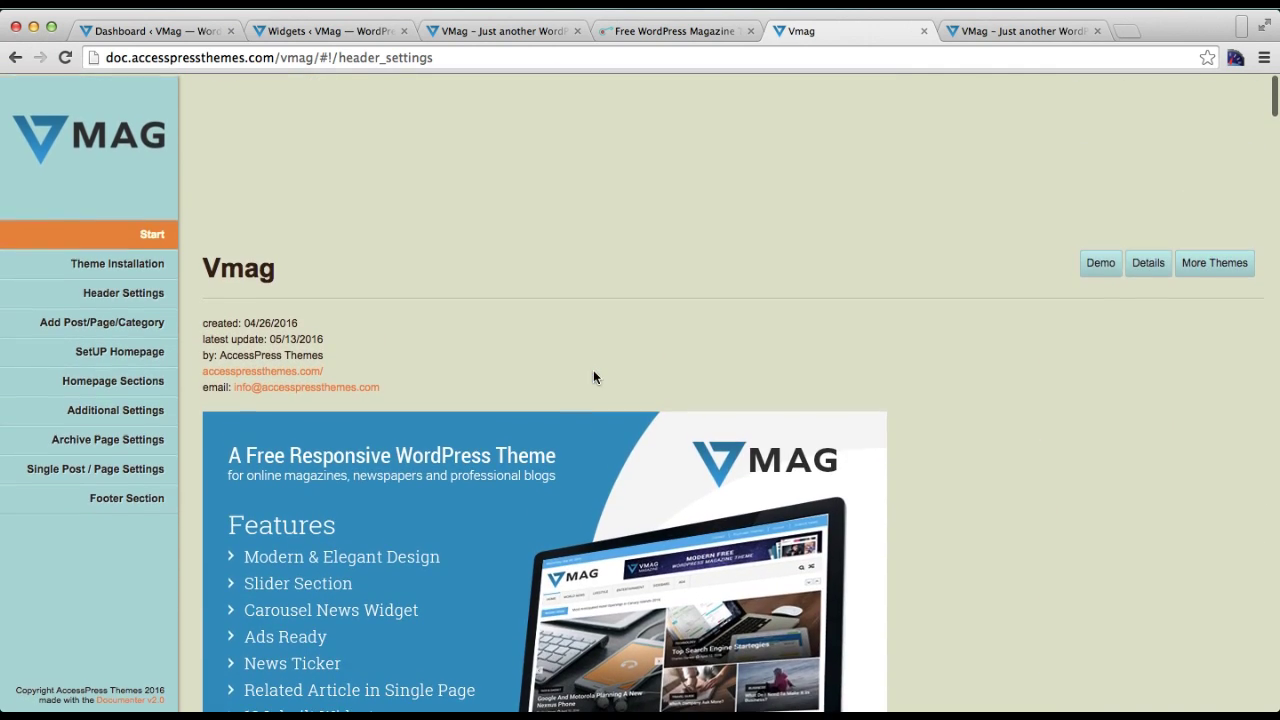